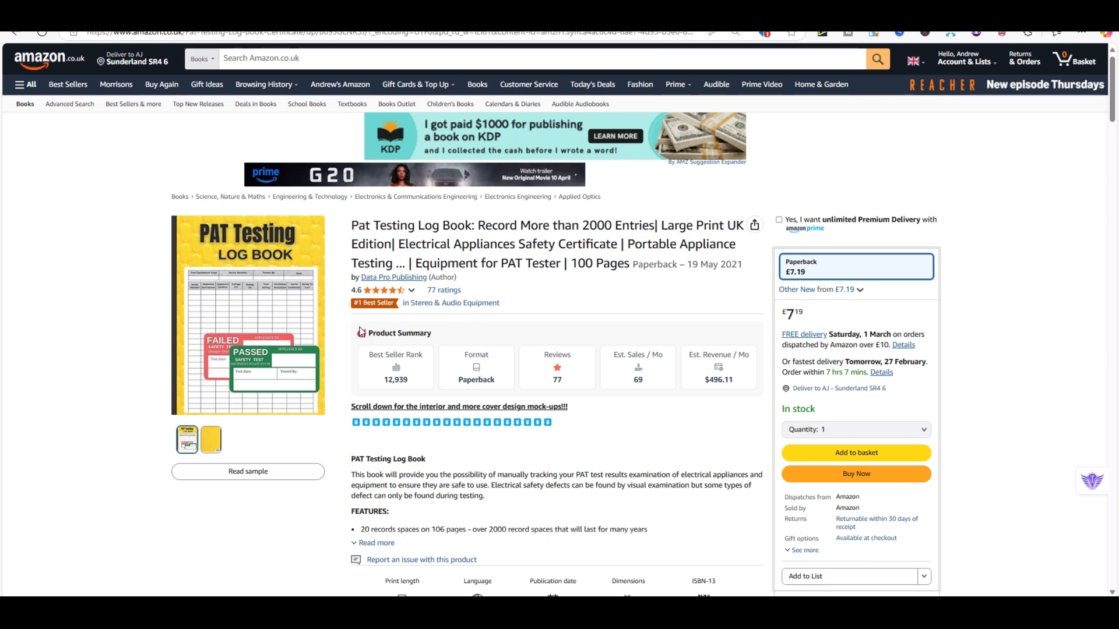
Step: Open the reading sample of the PAT Testing Log Book and examine its cover and interior record page layout
{"action": "mouse_move", "coordinate": [256, 315]}
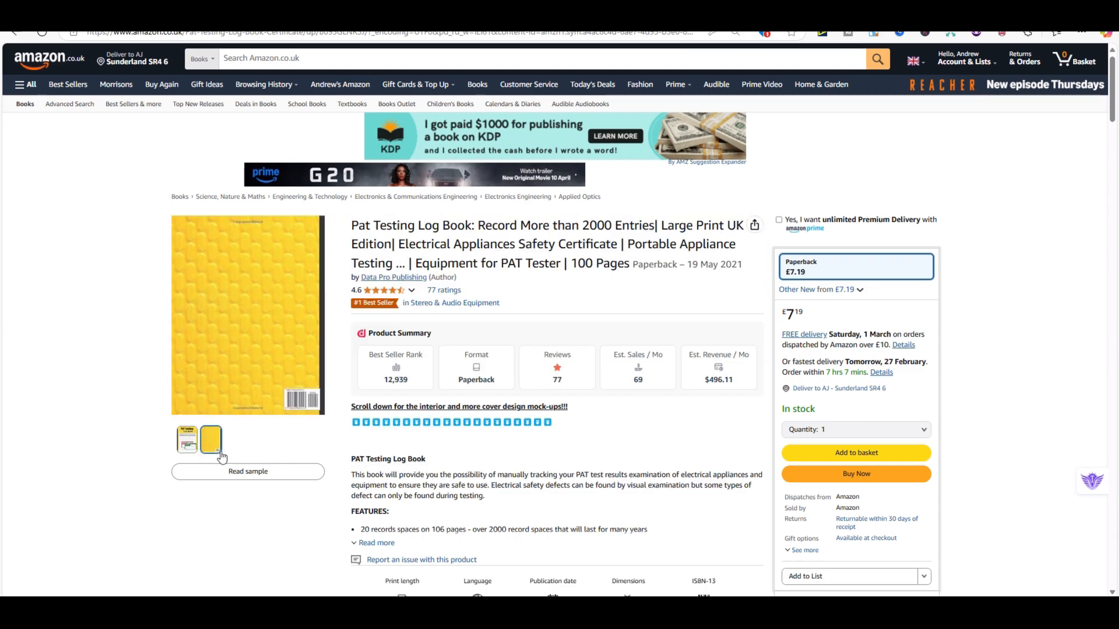
{"action": "left_click", "coordinate": [242, 472]}
{"action": "scroll", "coordinate": [505, 266], "scroll_direction": "down", "scroll_amount": 15}
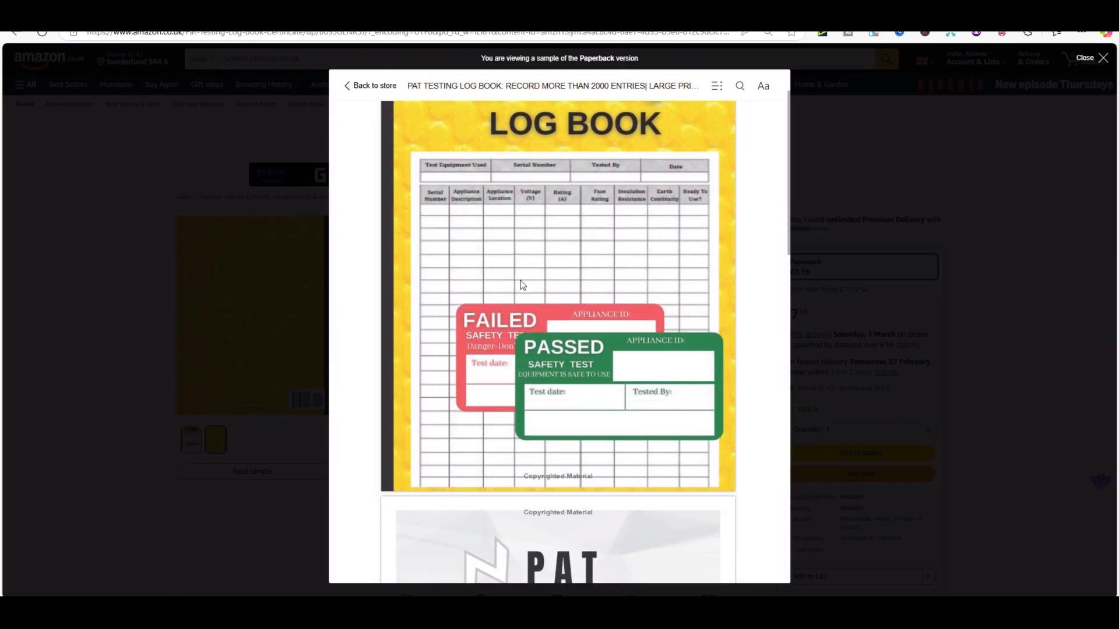
{"action": "scroll", "coordinate": [617, 325], "scroll_direction": "down", "scroll_amount": 3}
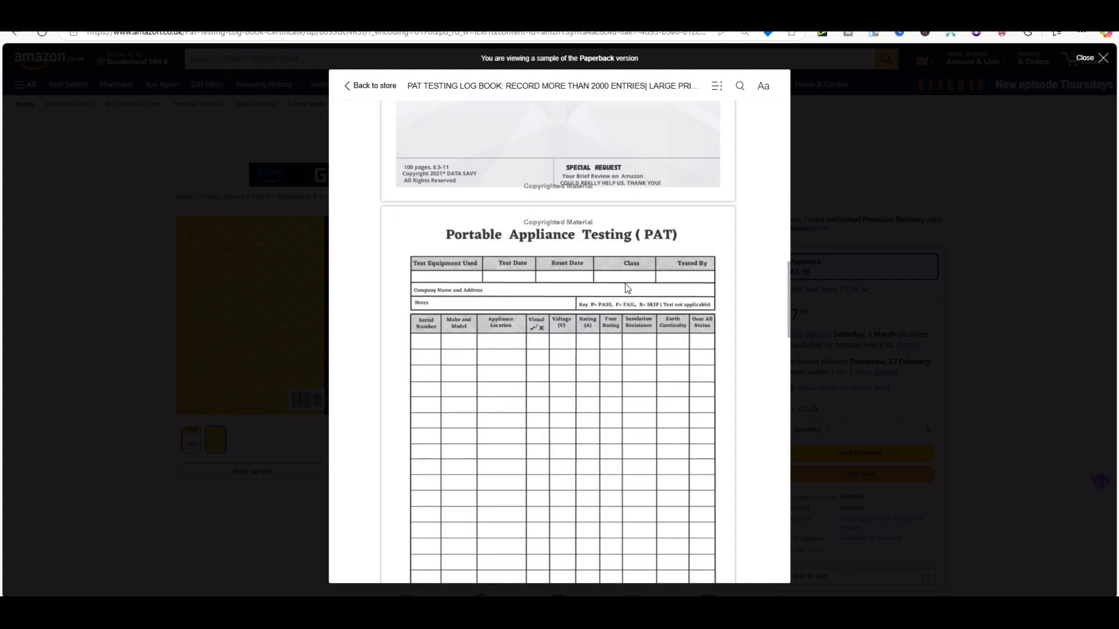
{"action": "scroll", "coordinate": [646, 362], "scroll_direction": "down", "scroll_amount": 4}
{"action": "scroll", "coordinate": [643, 356], "scroll_direction": "up", "scroll_amount": 10}
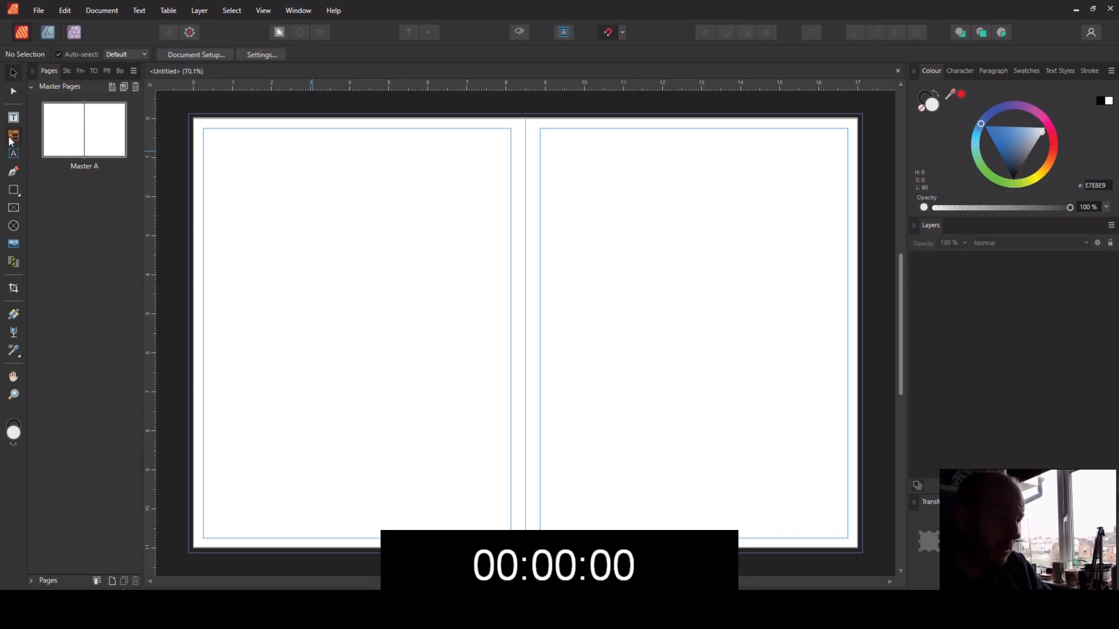
Step: Draw a four-column, four-row table across the left page between the margins at the top, with cells 8 mm high
{"action": "left_click", "coordinate": [14, 136]}
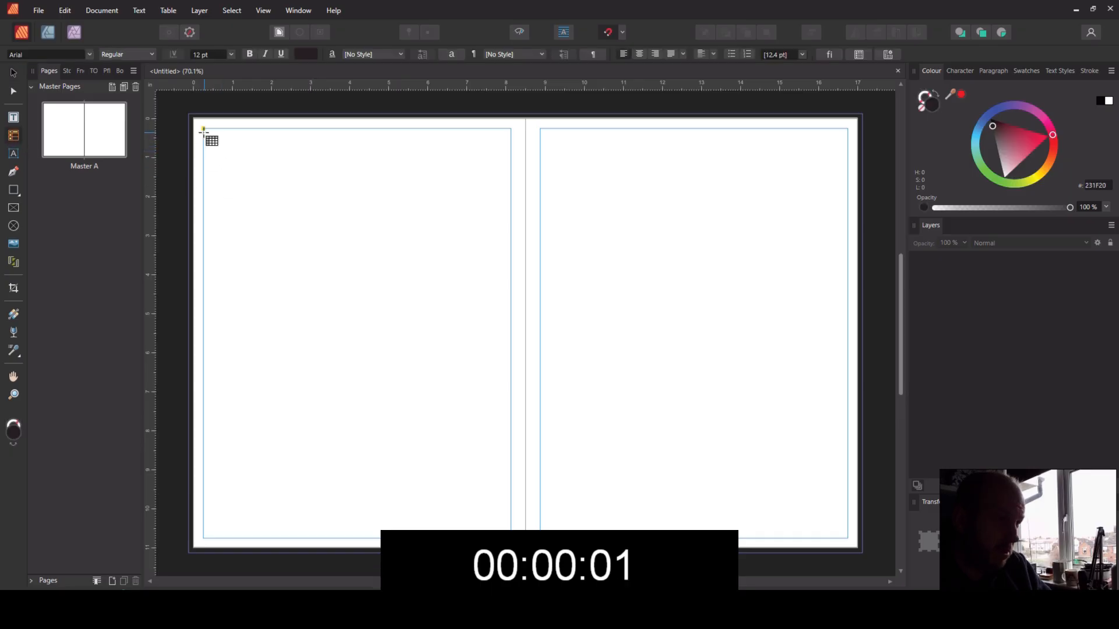
{"action": "left_click_drag", "start_coordinate": [204, 128], "coordinate": [511, 151]}
{"action": "left_click_drag", "start_coordinate": [265, 129], "coordinate": [478, 124]}
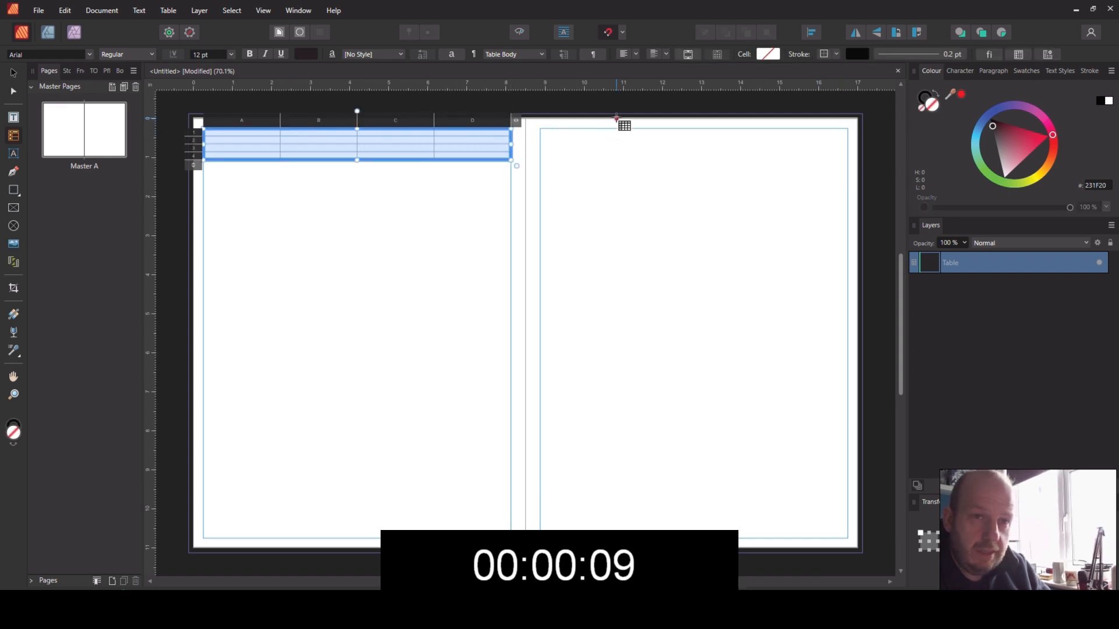
{"action": "left_click", "coordinate": [1021, 53]}
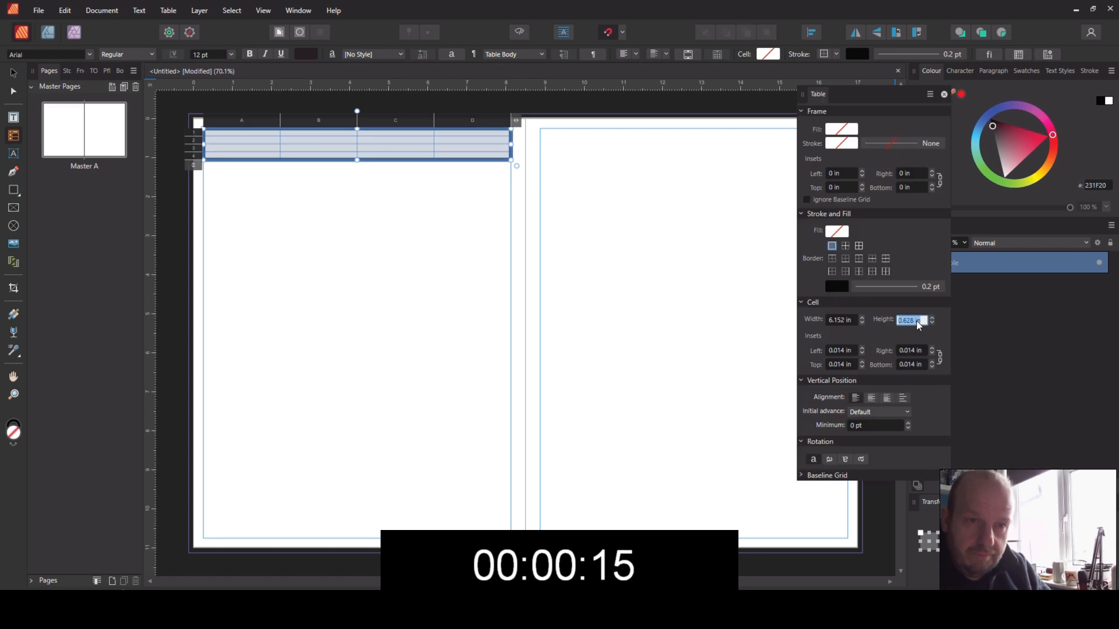
{"action": "type", "text": "8"}
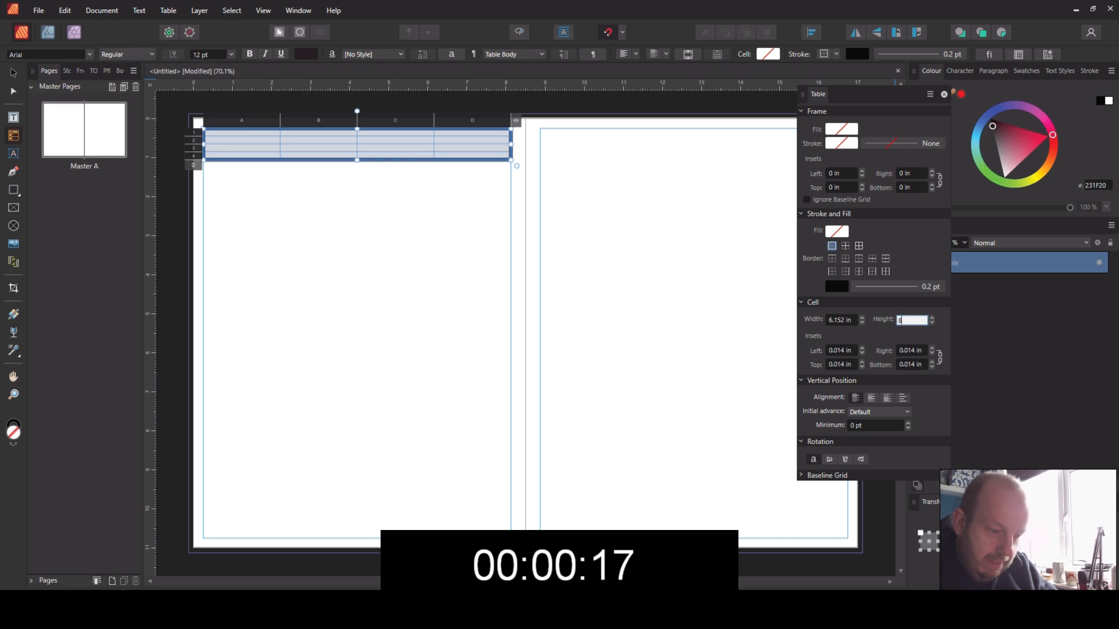
{"action": "type", "text": "mm"}
{"action": "key", "text": "Return"}
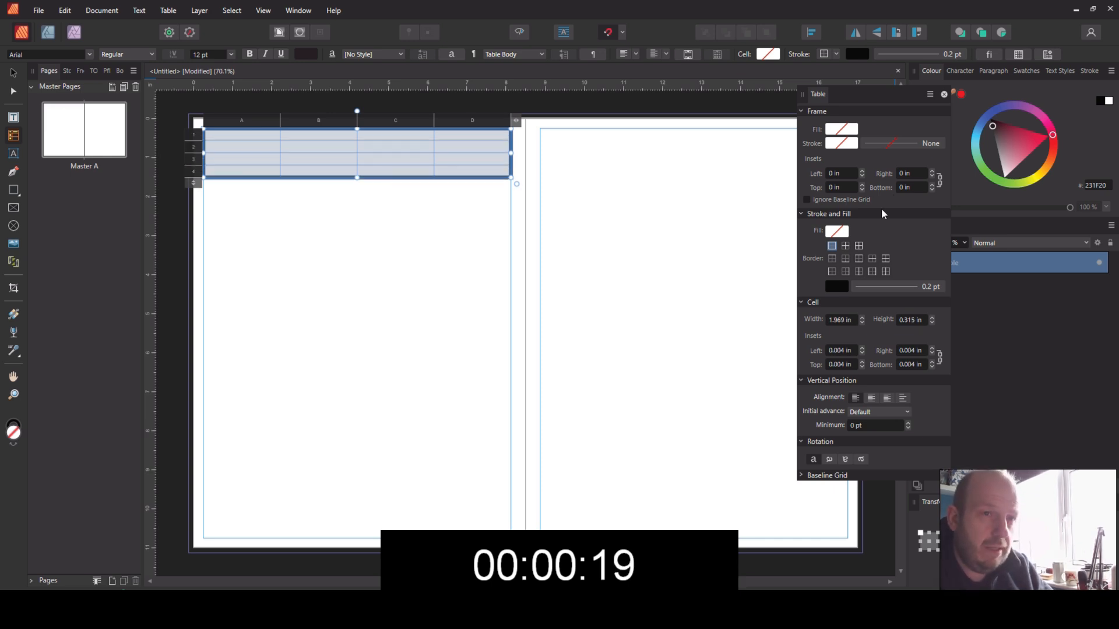
Step: Apply borders to every cell edge of the table and set the stroke width to 0.5 pt
{"action": "left_click", "coordinate": [858, 246]}
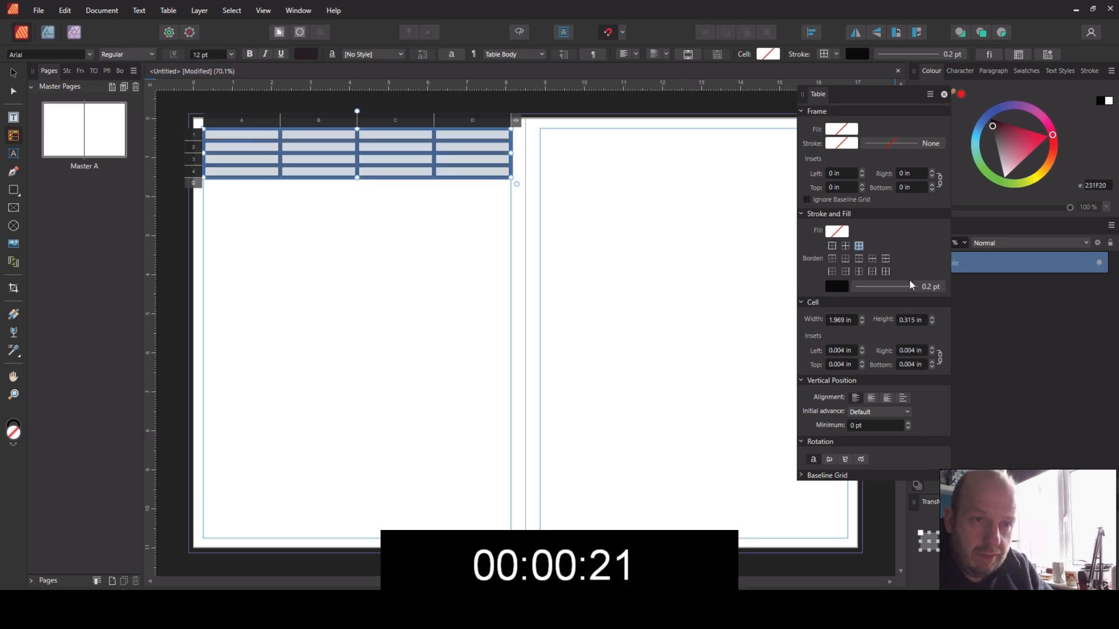
{"action": "left_click", "coordinate": [929, 289]}
{"action": "left_click", "coordinate": [959, 328]}
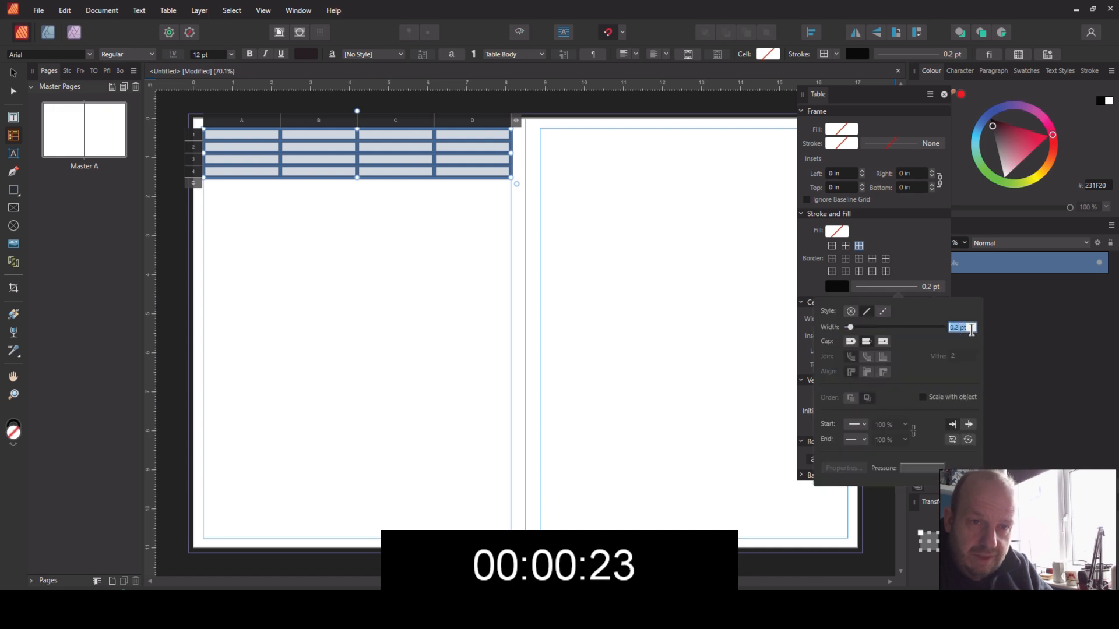
{"action": "type", "text": "0.5"}
{"action": "key", "text": "Return"}
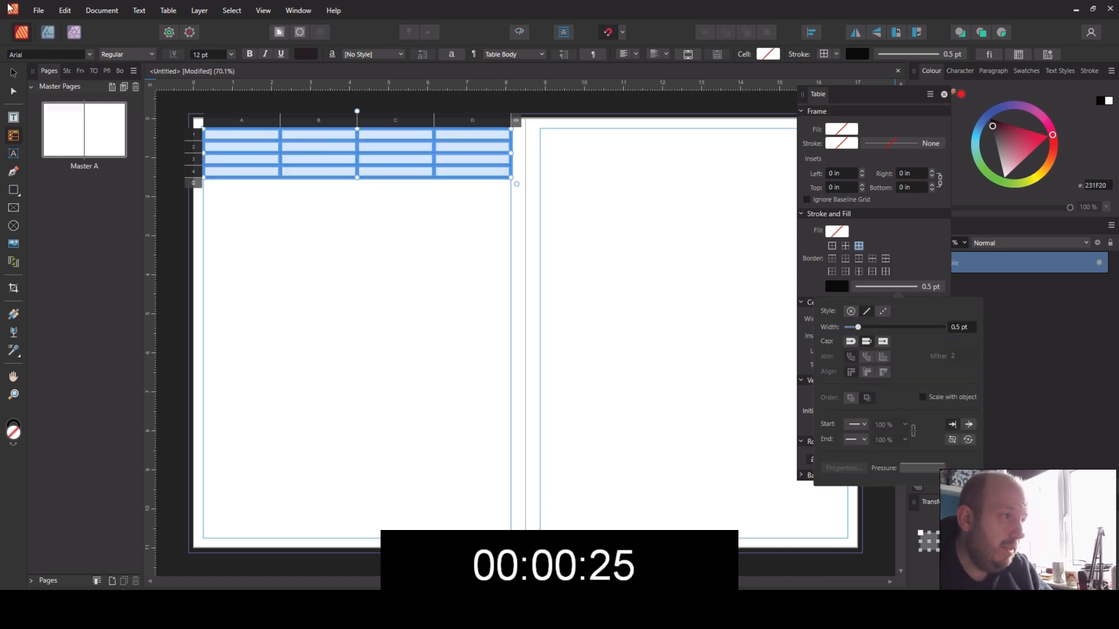
Step: Duplicate the table just below the original and extend the copy to 22 rows, reaching the page's bottom margin
{"action": "left_click", "coordinate": [13, 74]}
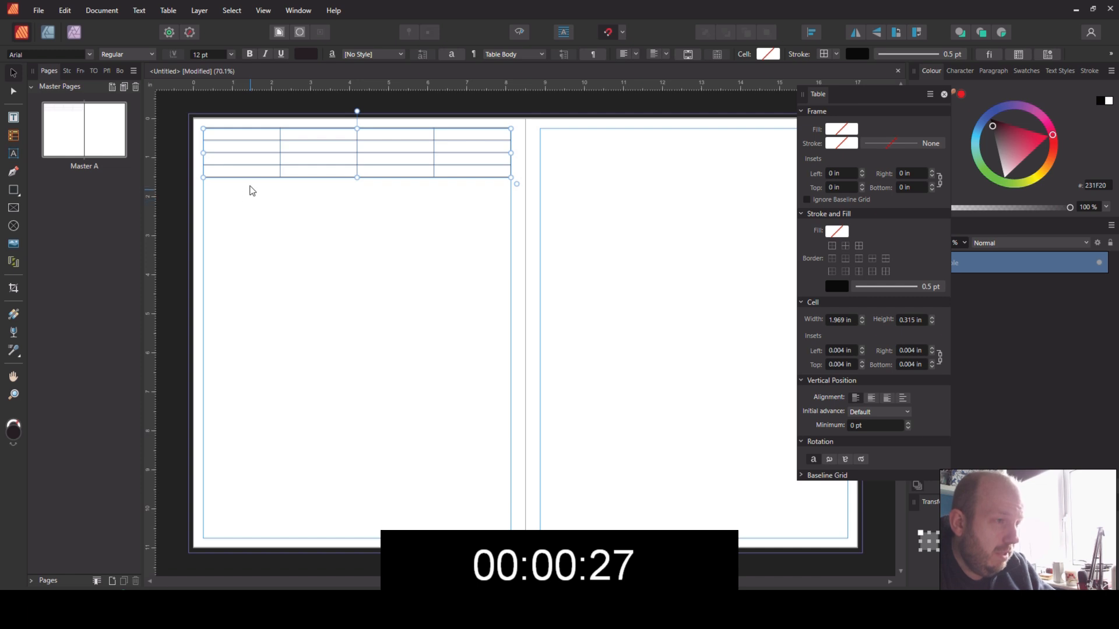
{"action": "left_click_drag", "start_coordinate": [273, 154], "coordinate": [275, 208]}
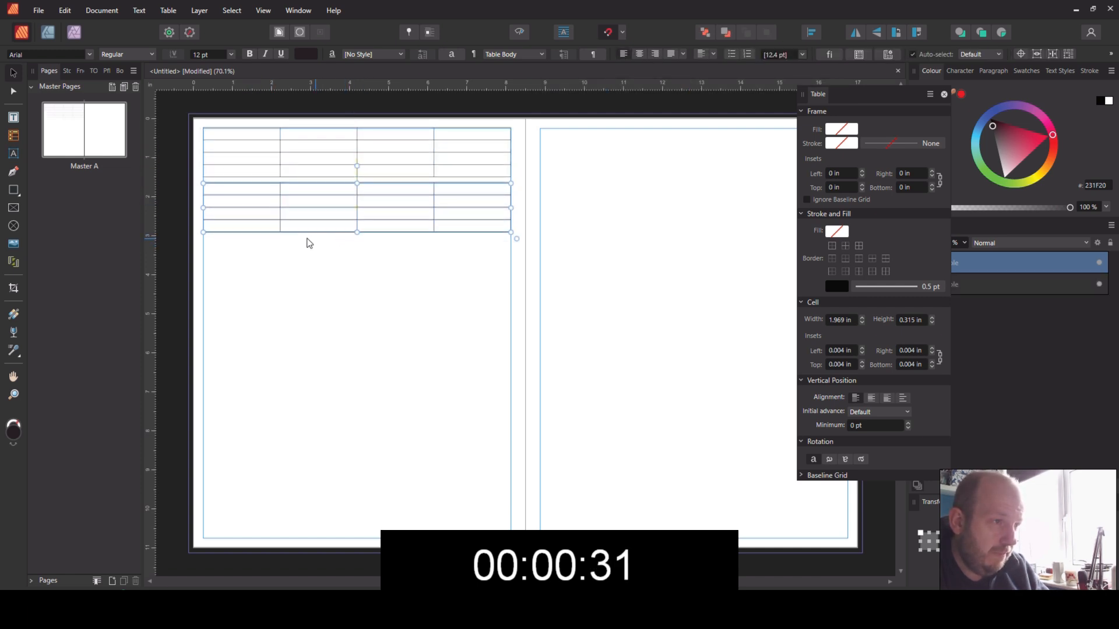
{"action": "double_click", "coordinate": [232, 225]}
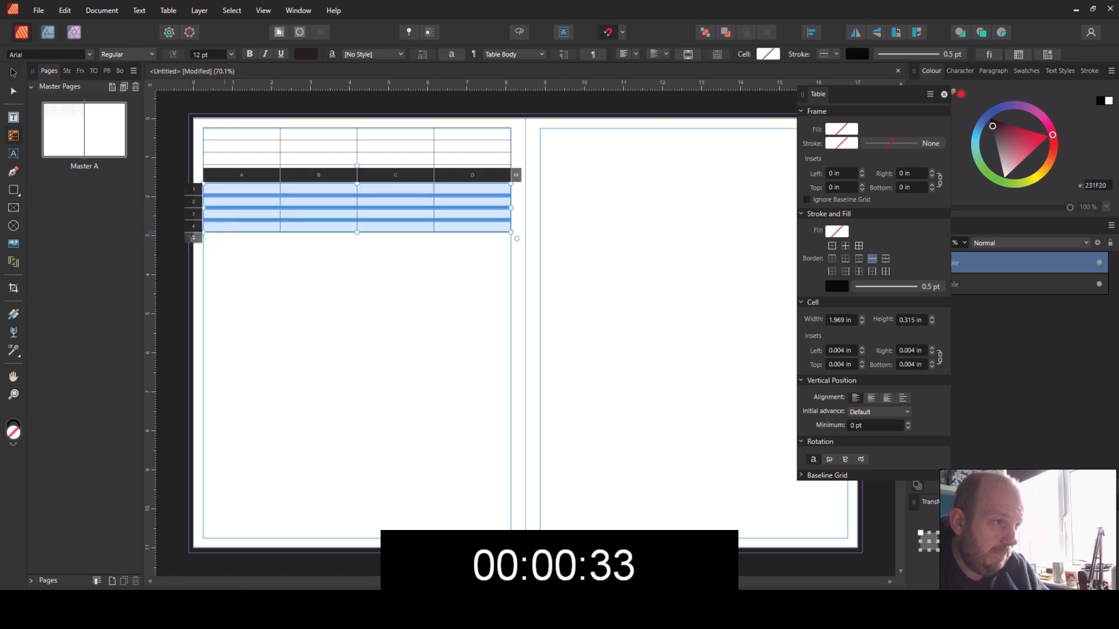
{"action": "left_click_drag", "start_coordinate": [197, 245], "coordinate": [194, 458]}
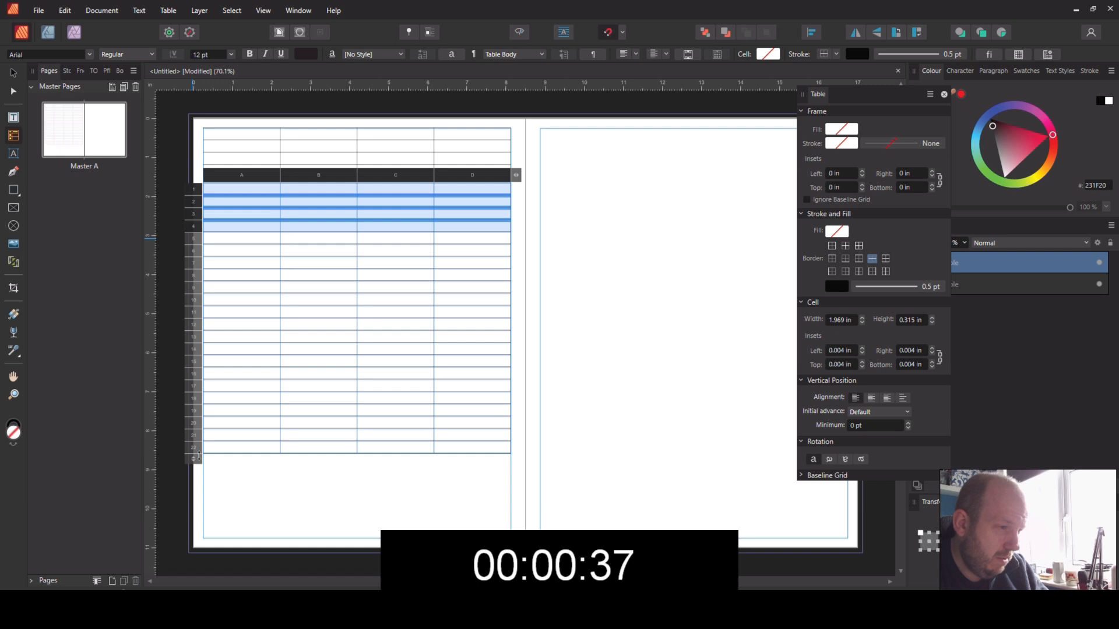
{"action": "left_click_drag", "start_coordinate": [357, 453], "coordinate": [364, 535]}
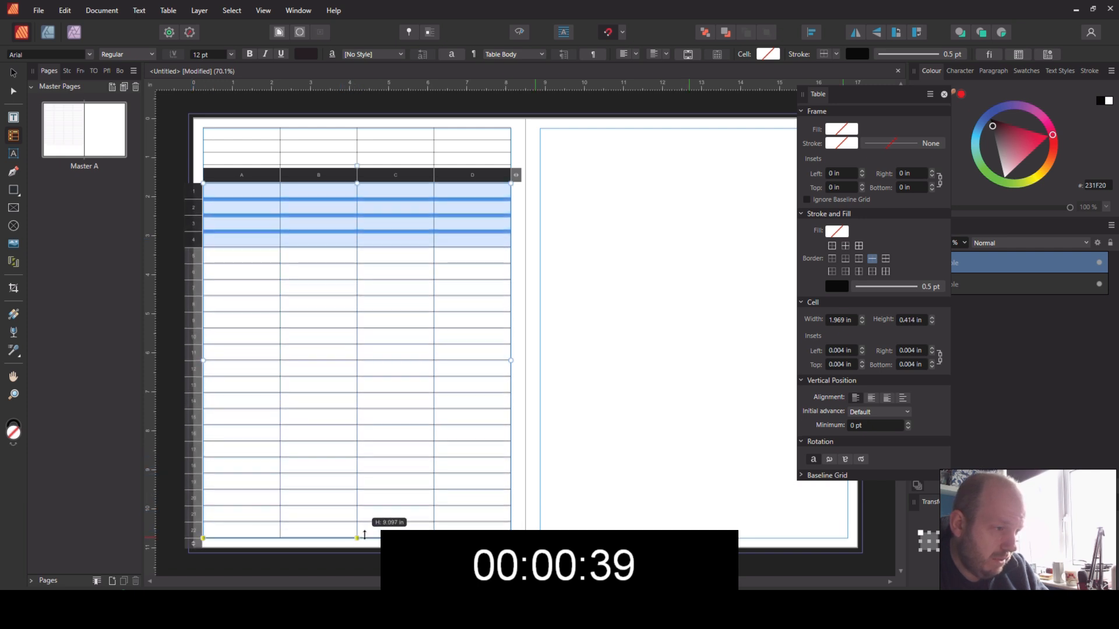
Step: Apply the full set of inner and outer borders to all cells of the lower table
{"action": "left_click", "coordinate": [225, 196]}
{"action": "left_click_drag", "start_coordinate": [210, 176], "coordinate": [692, 199]}
{"action": "left_click", "coordinate": [859, 245]}
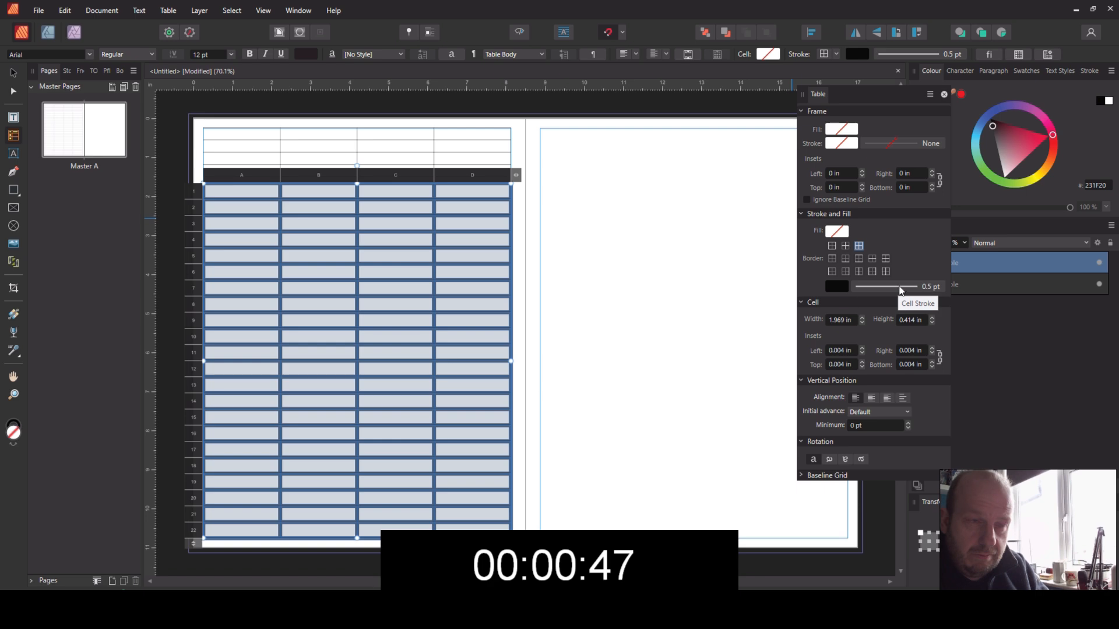
{"action": "left_click", "coordinate": [363, 240]}
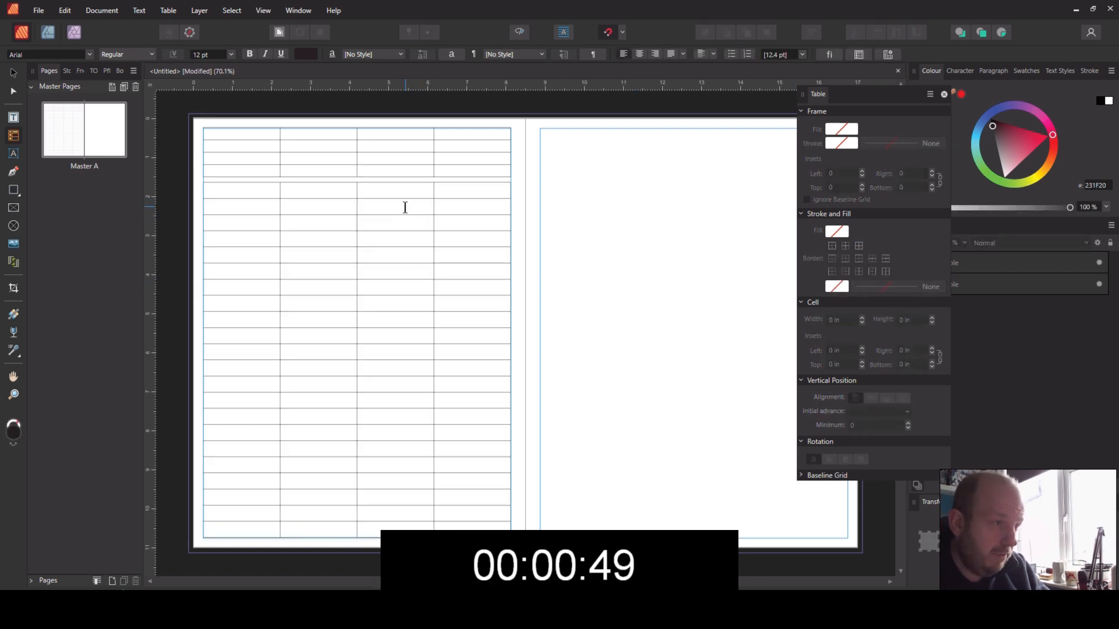
Step: Add columns to the lower table until it has ten, A to J
{"action": "left_click", "coordinate": [252, 198]}
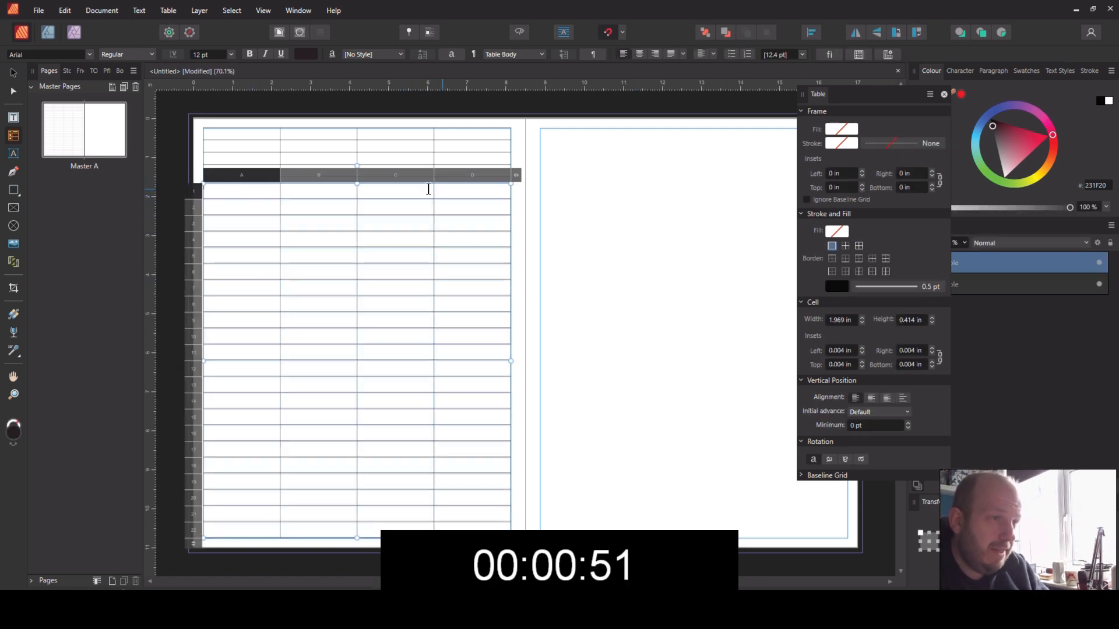
{"action": "left_click_drag", "start_coordinate": [516, 176], "coordinate": [813, 187]}
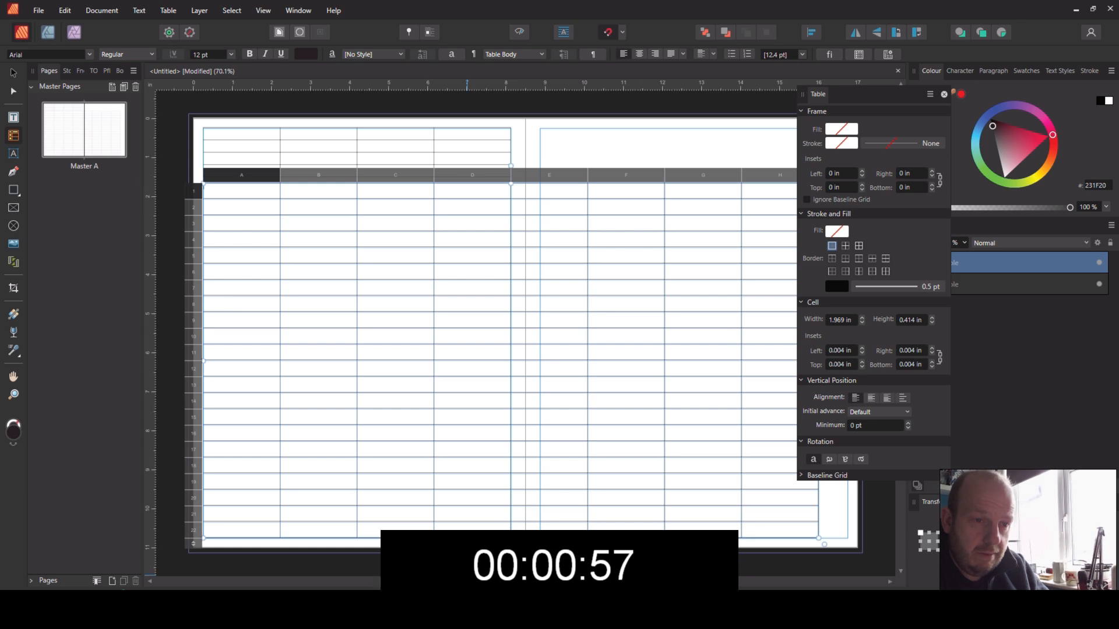
{"action": "left_click_drag", "start_coordinate": [467, 581], "coordinate": [581, 581]}
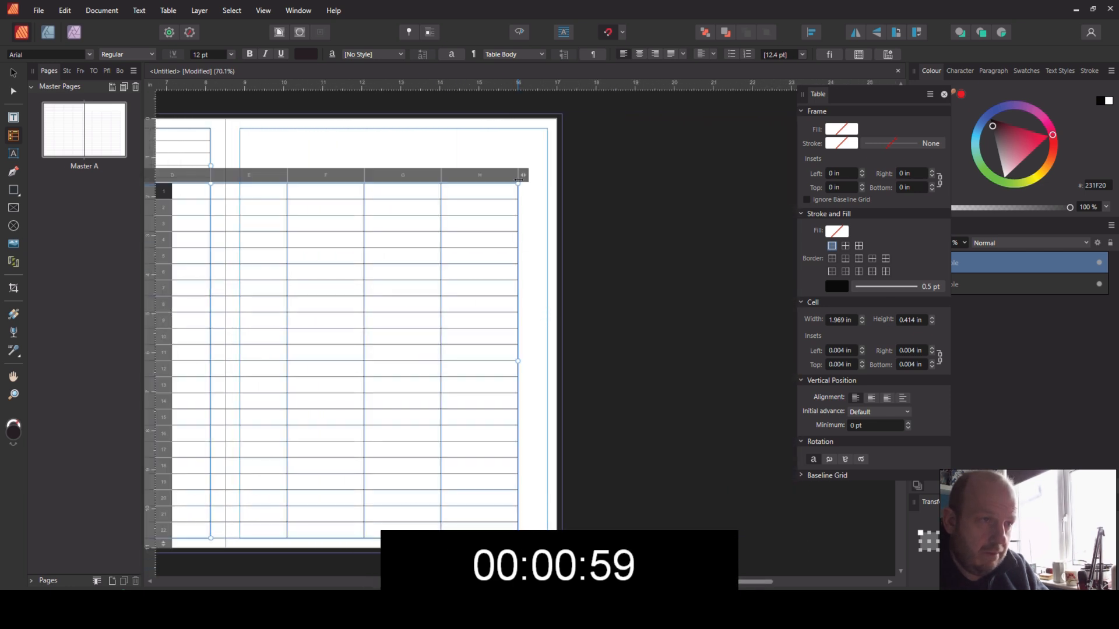
{"action": "left_click_drag", "start_coordinate": [521, 173], "coordinate": [654, 169]}
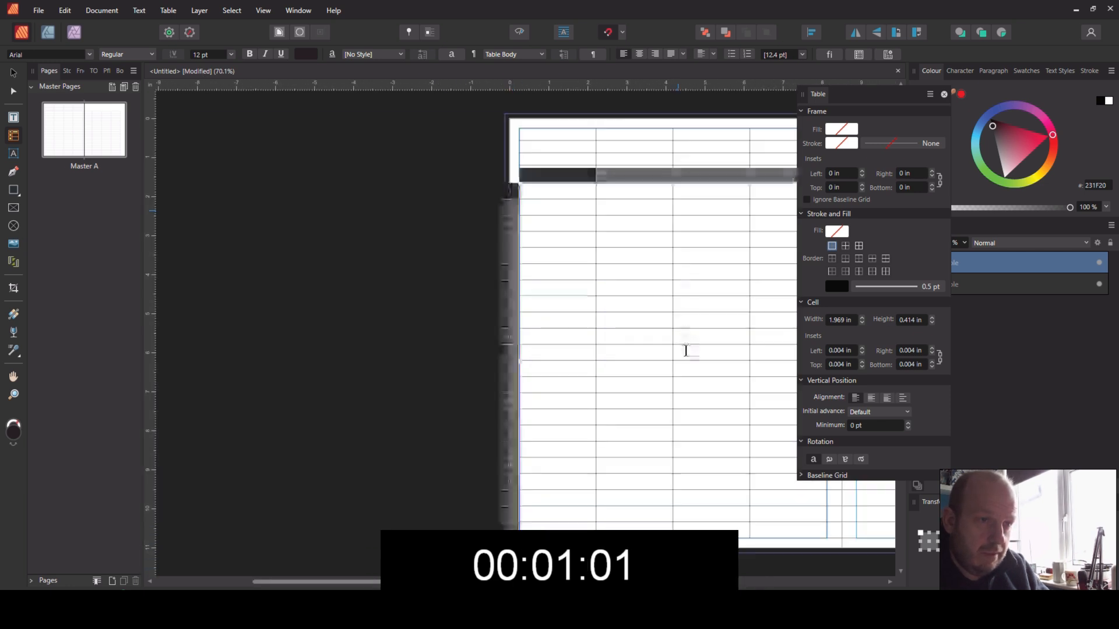
{"action": "left_click_drag", "start_coordinate": [513, 581], "coordinate": [683, 581]}
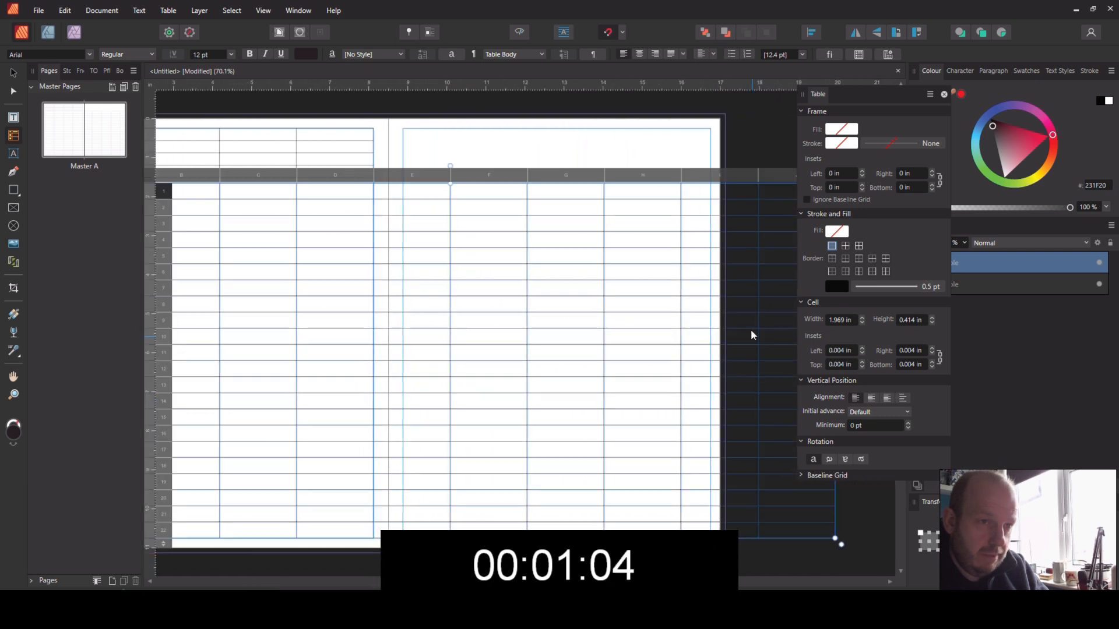
Step: Narrow the lower table so that all its columns fit within the left page's margins
{"action": "left_click", "coordinate": [944, 94]}
{"action": "left_click_drag", "start_coordinate": [835, 361], "coordinate": [374, 361]}
{"action": "left_click_drag", "start_coordinate": [574, 581], "coordinate": [491, 582]}
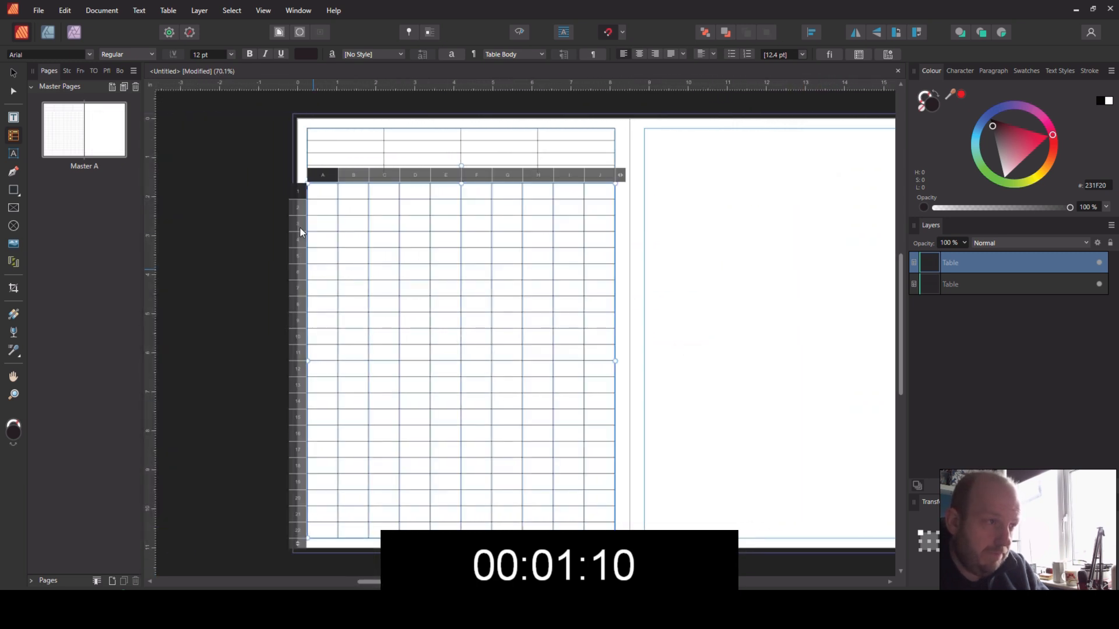
{"action": "left_click", "coordinate": [670, 250]}
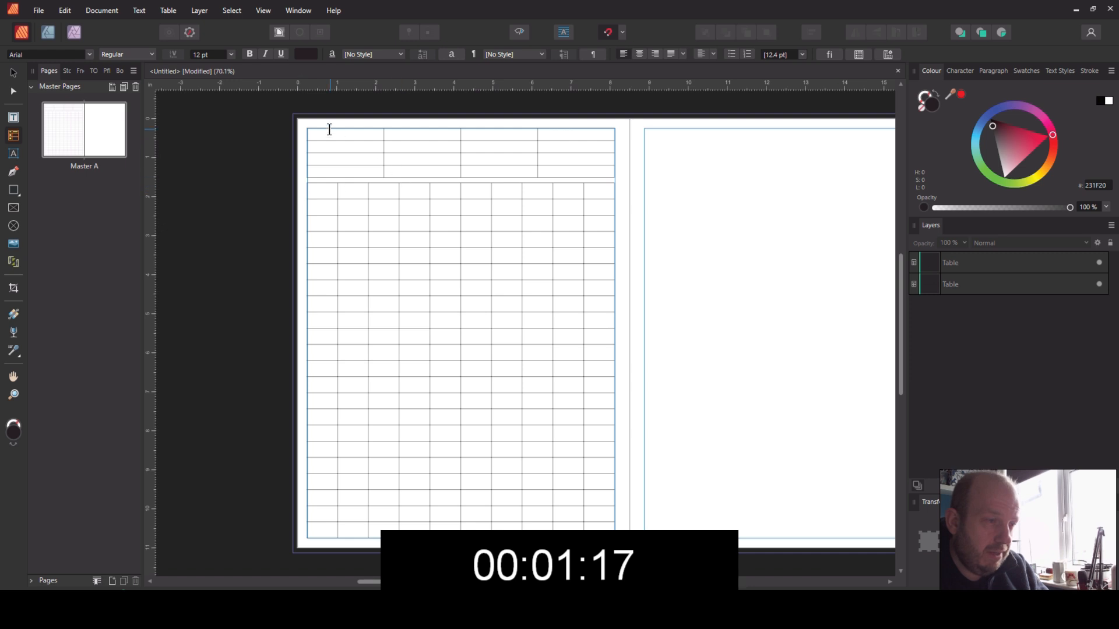
Step: Merge the cells of rows 1 and 2 in each column, A to J, of the lower table to form header cells
{"action": "left_click", "coordinate": [315, 190]}
{"action": "left_click", "coordinate": [320, 200]}
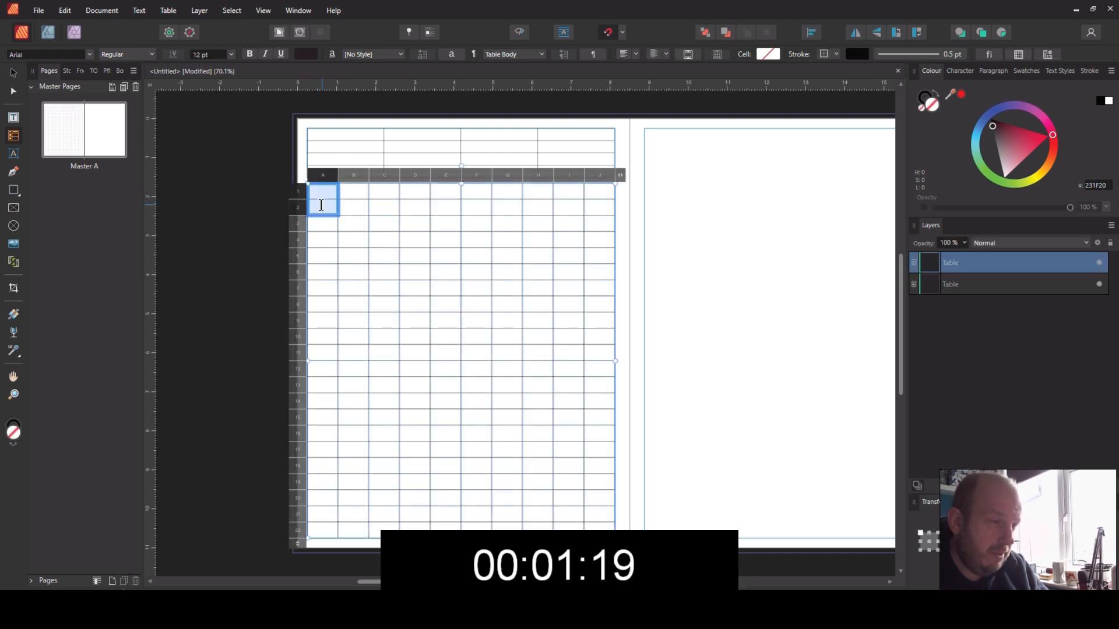
{"action": "right_click", "coordinate": [324, 209]}
{"action": "key", "text": "Escape"}
{"action": "left_click", "coordinate": [357, 191]}
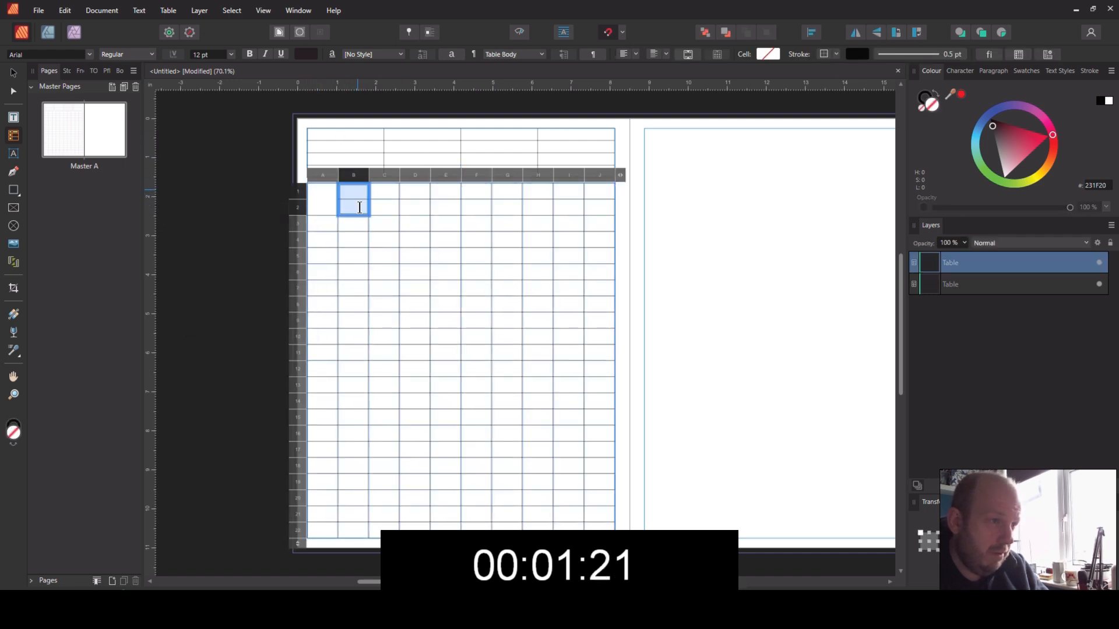
{"action": "right_click", "coordinate": [361, 211]}
{"action": "key", "text": "Escape"}
{"action": "left_click", "coordinate": [382, 194]}
{"action": "right_click", "coordinate": [376, 213]}
{"action": "key", "text": "Escape"}
{"action": "left_click", "coordinate": [415, 194]}
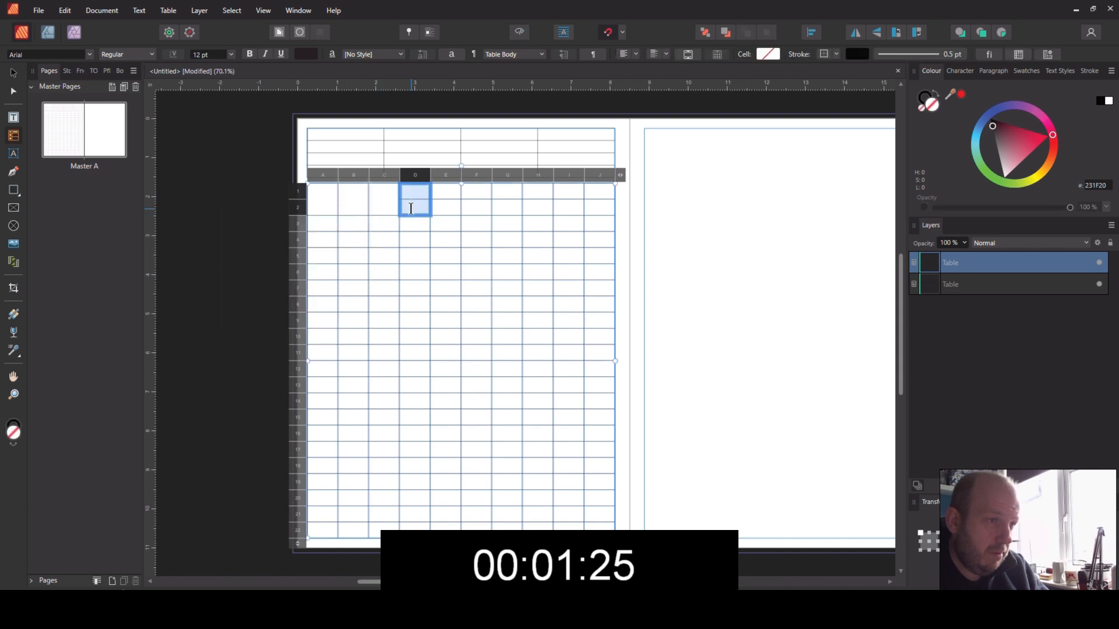
{"action": "right_click", "coordinate": [408, 211]}
{"action": "key", "text": "Escape"}
{"action": "left_click", "coordinate": [444, 194]}
{"action": "right_click", "coordinate": [410, 218]}
{"action": "key", "text": "Escape"}
{"action": "left_click", "coordinate": [472, 199]}
{"action": "right_click", "coordinate": [435, 211]}
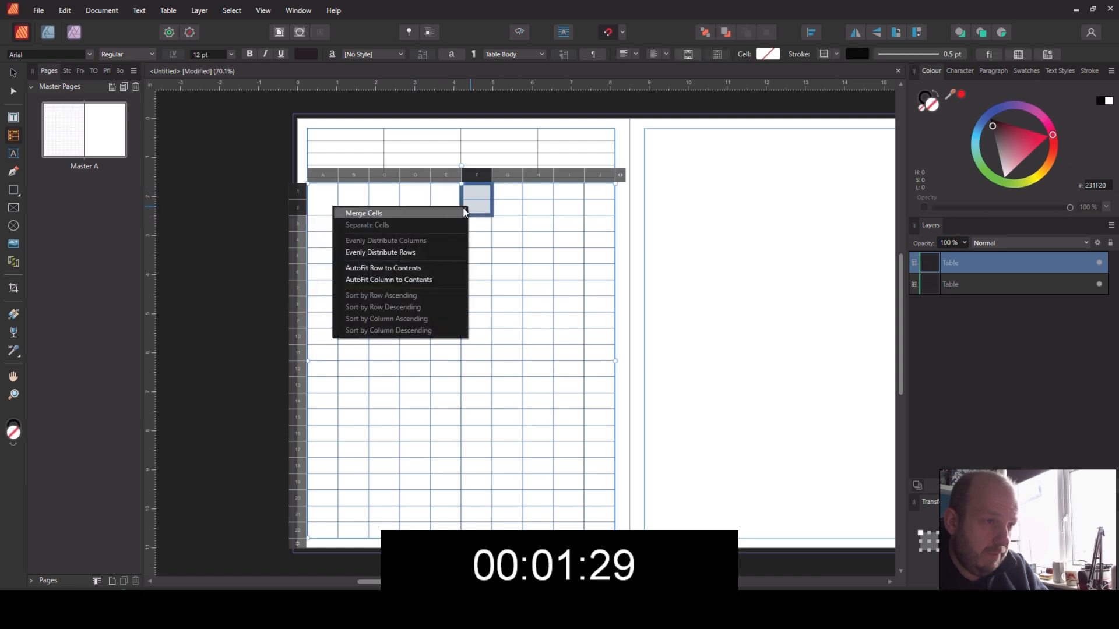
{"action": "key", "text": "Escape"}
{"action": "left_click", "coordinate": [502, 197]}
{"action": "right_click", "coordinate": [495, 207]}
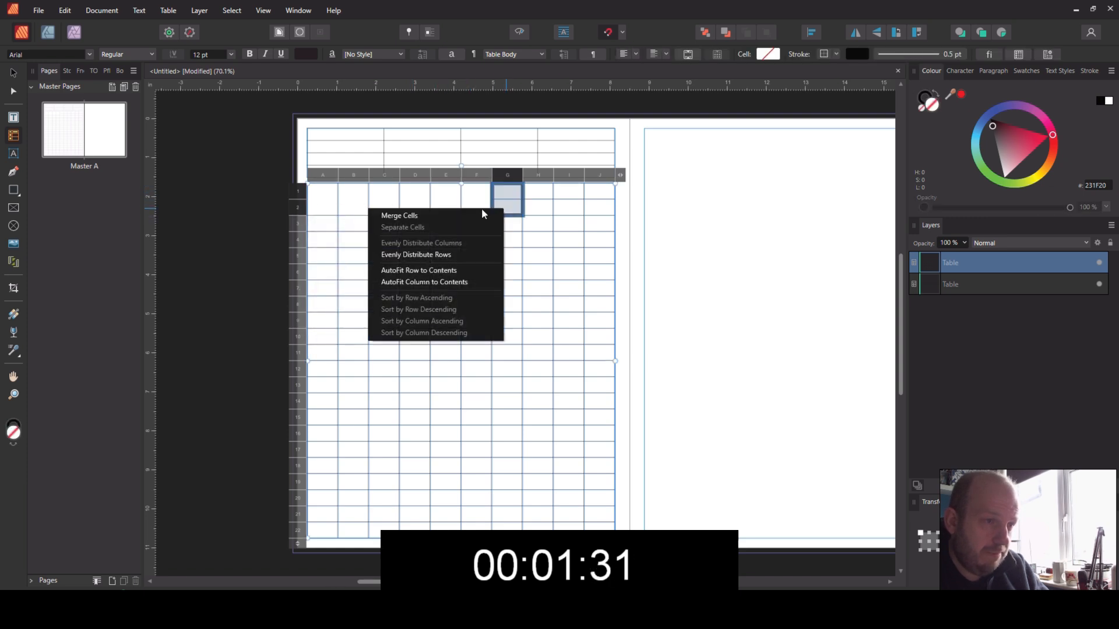
{"action": "key", "text": "Escape"}
{"action": "left_click", "coordinate": [537, 196]}
{"action": "right_click", "coordinate": [521, 205]}
{"action": "key", "text": "Escape"}
{"action": "left_click", "coordinate": [557, 198]}
{"action": "right_click", "coordinate": [563, 207]}
{"action": "key", "text": "Escape"}
{"action": "left_click", "coordinate": [594, 197]}
{"action": "right_click", "coordinate": [592, 204]}
{"action": "key", "text": "Escape"}
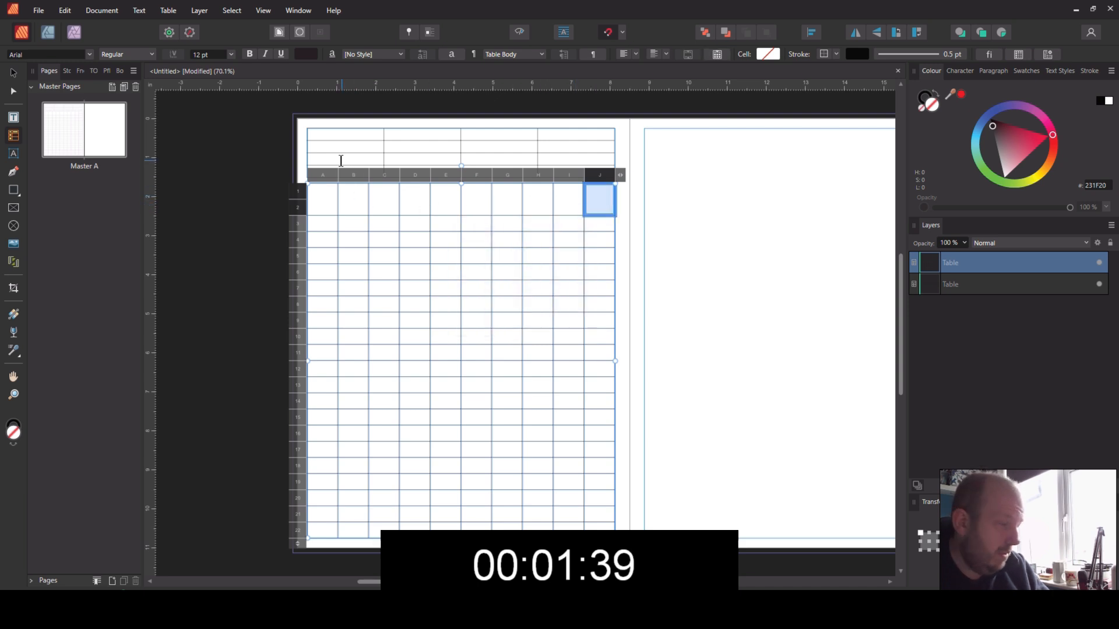
Step: Merge all four cells of the upper table's third row into one full-width cell
{"action": "left_click", "coordinate": [357, 160]}
{"action": "left_click_drag", "start_coordinate": [357, 159], "coordinate": [566, 155]}
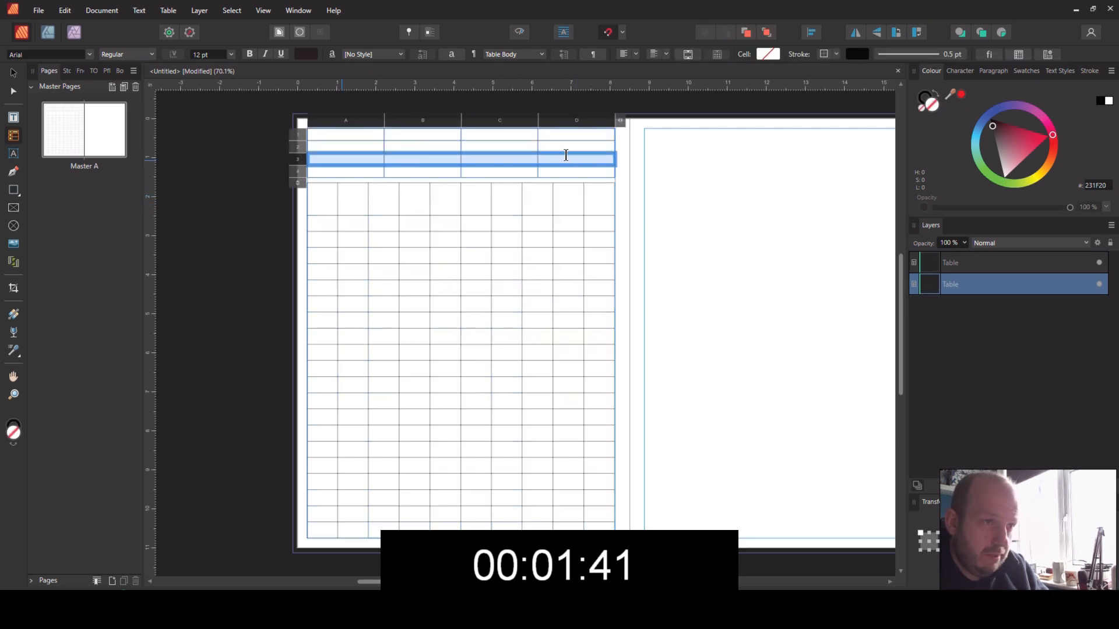
{"action": "right_click", "coordinate": [566, 156]}
{"action": "left_click", "coordinate": [528, 165]}
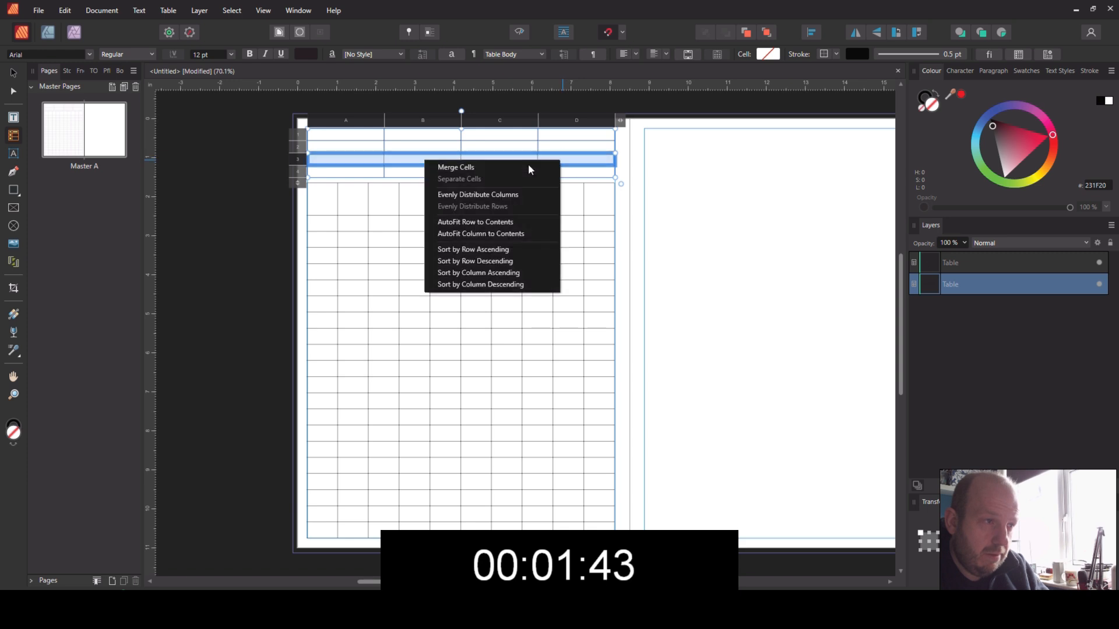
Step: Centre the text horizontally and vertically in the lower table's header cells and in the upper table's first row
{"action": "left_click", "coordinate": [326, 196]}
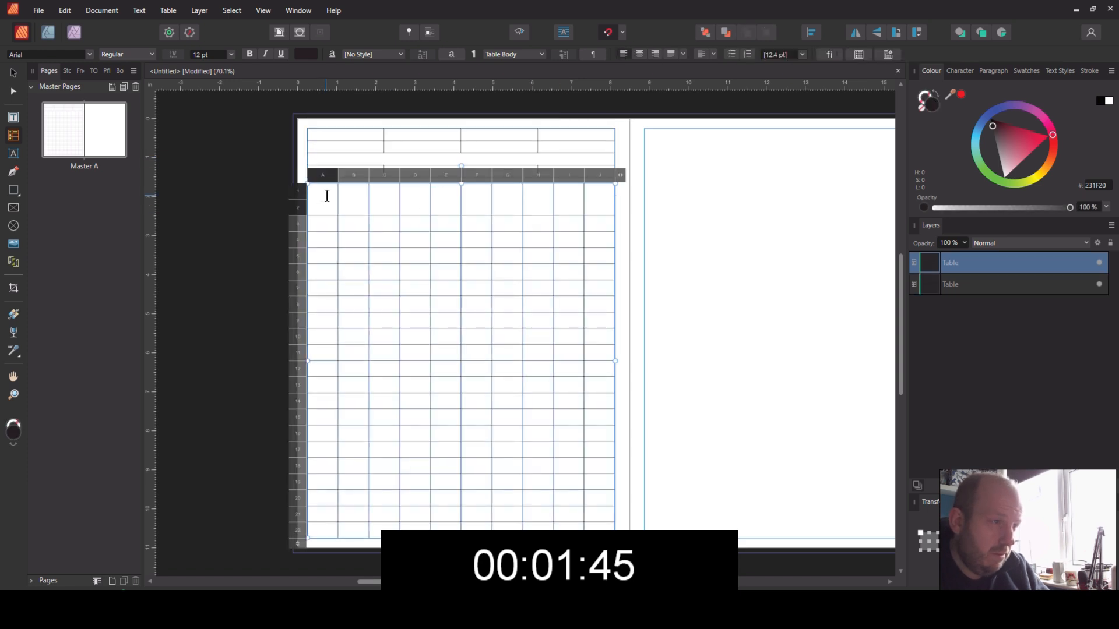
{"action": "left_click_drag", "start_coordinate": [302, 200], "coordinate": [299, 190]}
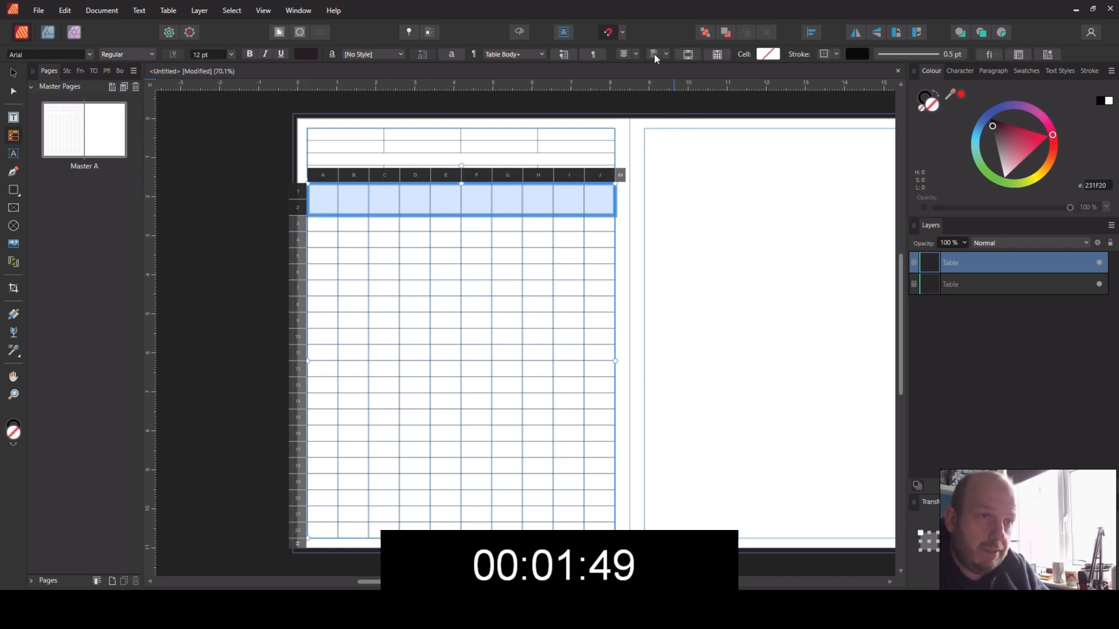
{"action": "left_click", "coordinate": [307, 133]}
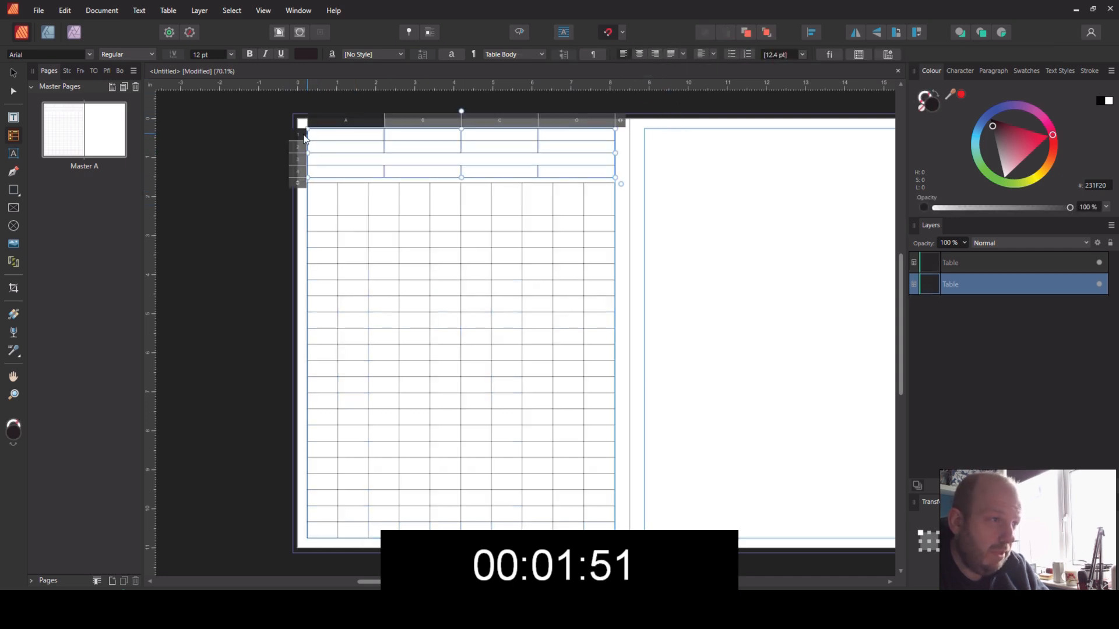
{"action": "left_click", "coordinate": [302, 136]}
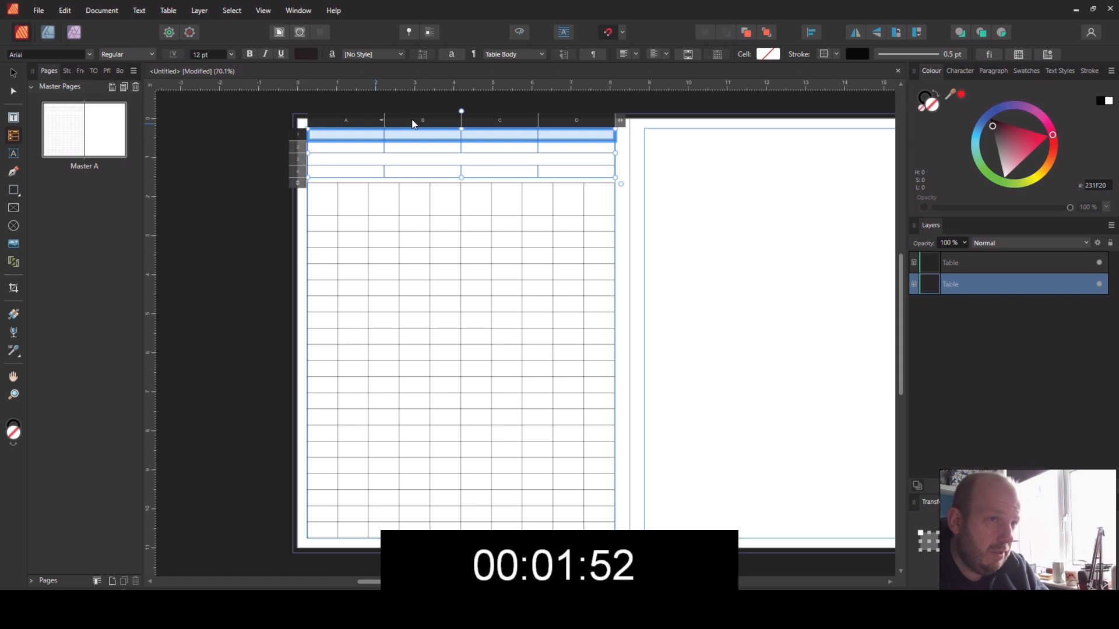
{"action": "left_click", "coordinate": [624, 54]}
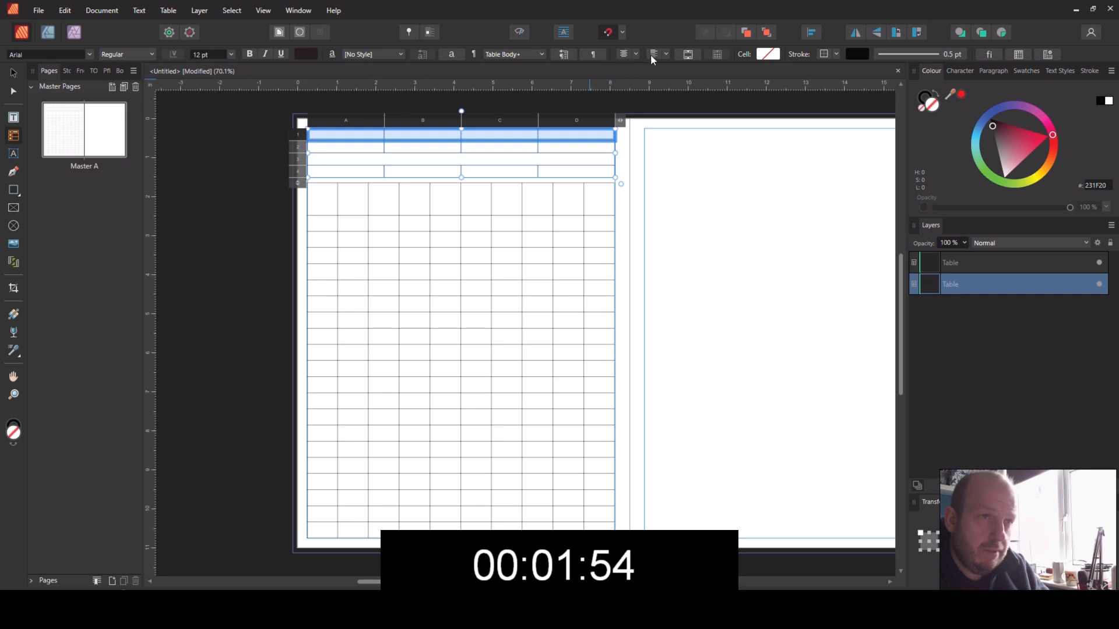
Step: Enter the headings "Test Eaquipment Used" and "Test Date" in the first two cells of the upper table's first row
{"action": "left_click", "coordinate": [341, 135]}
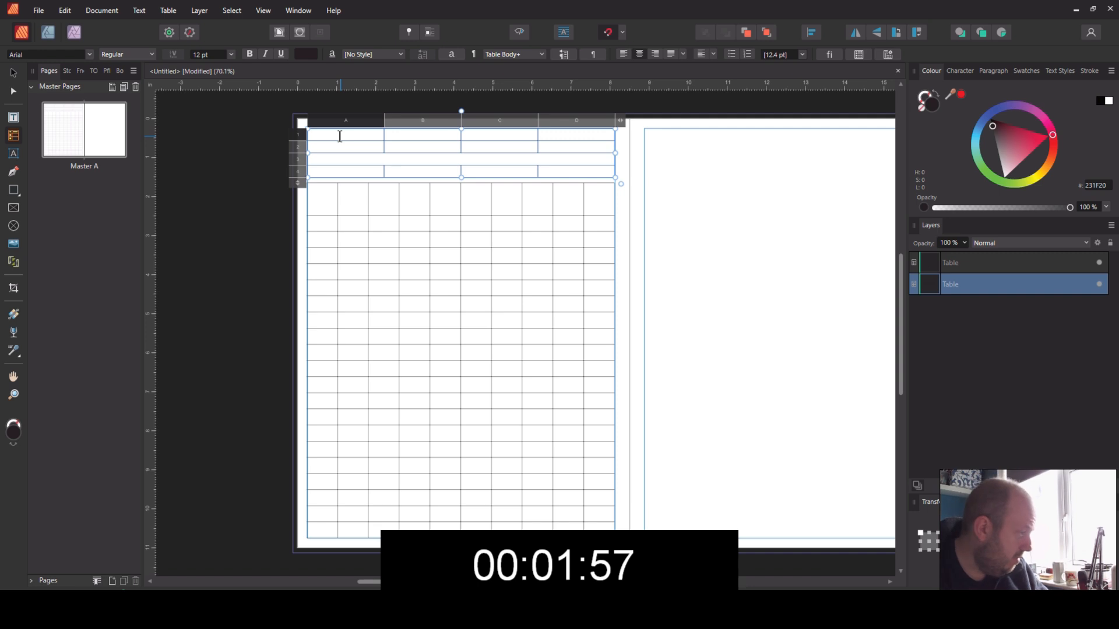
{"action": "type", "text": "T"}
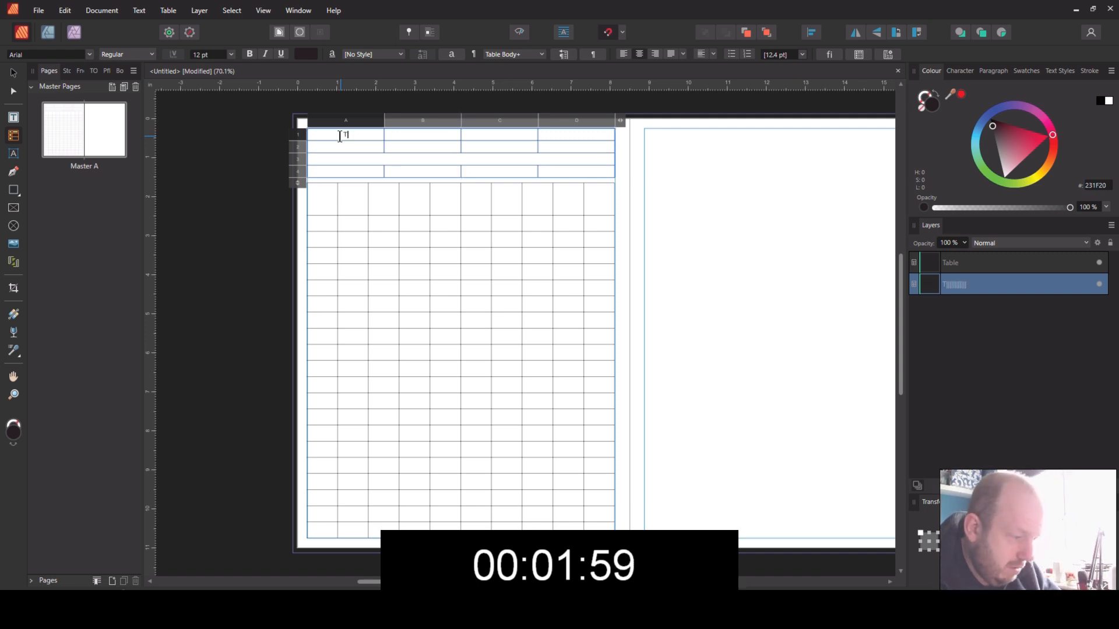
{"action": "type", "text": "est Eaquipment Used"}
{"action": "key", "text": "Tab"}
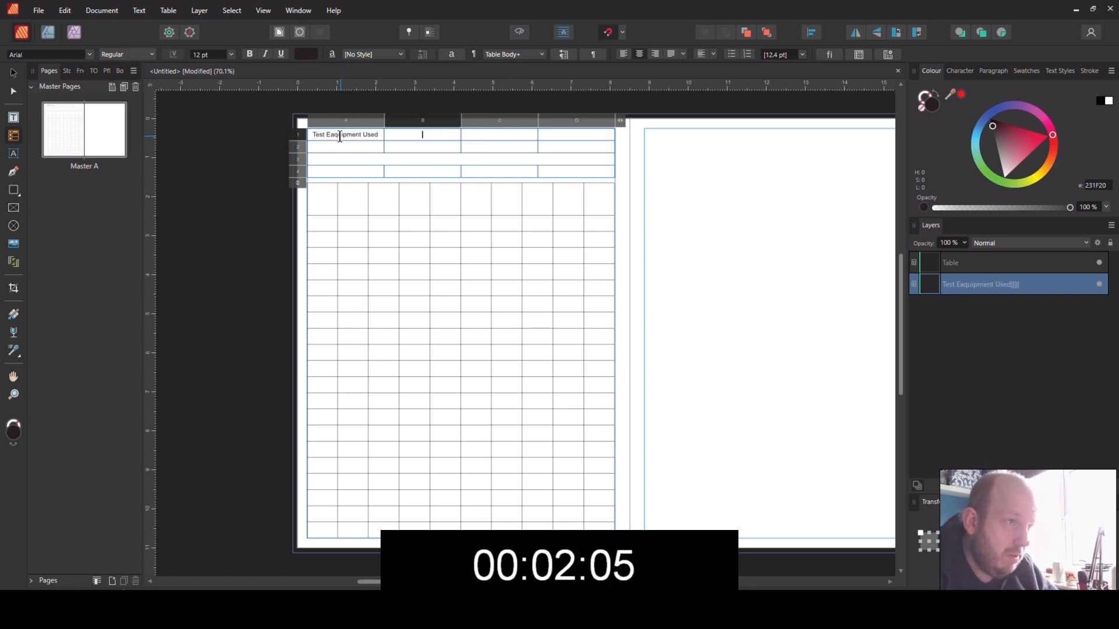
{"action": "type", "text": "Te"}
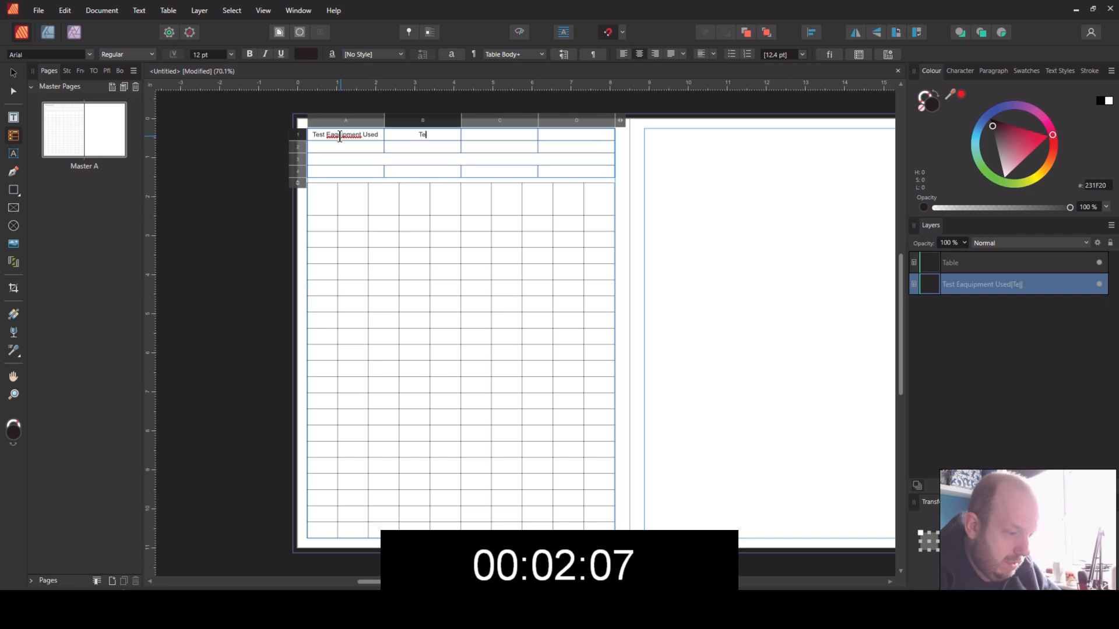
{"action": "type", "text": "st Date"}
{"action": "key", "text": "Tab"}
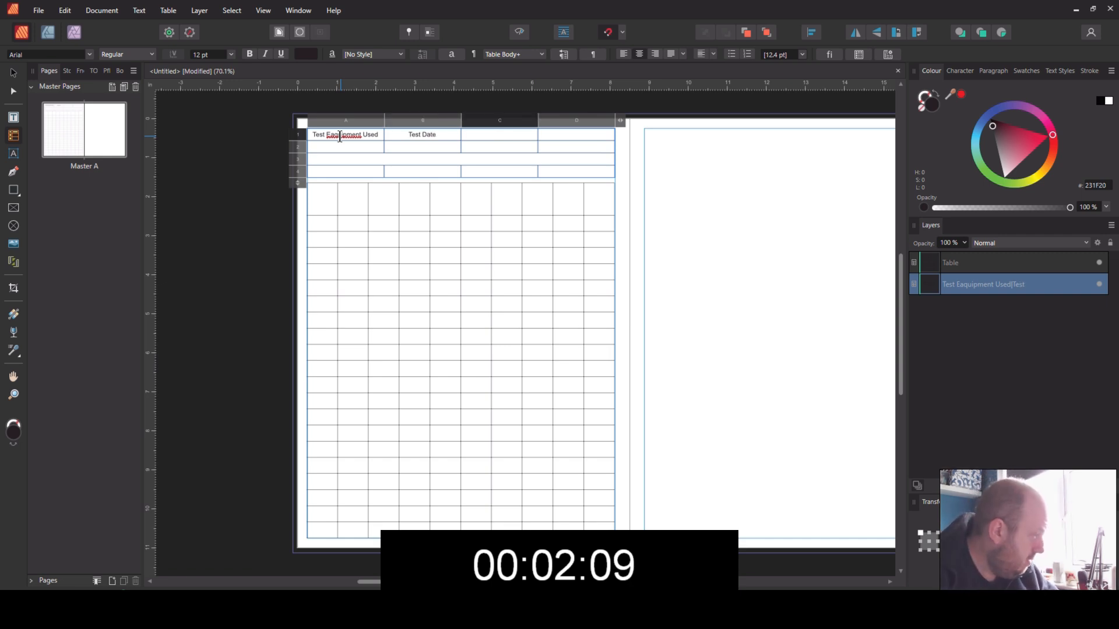
Step: Enter the headings "Reset Date" and "Class" in the third and fourth cells of the upper table's first row
{"action": "type", "text": "Reset "}
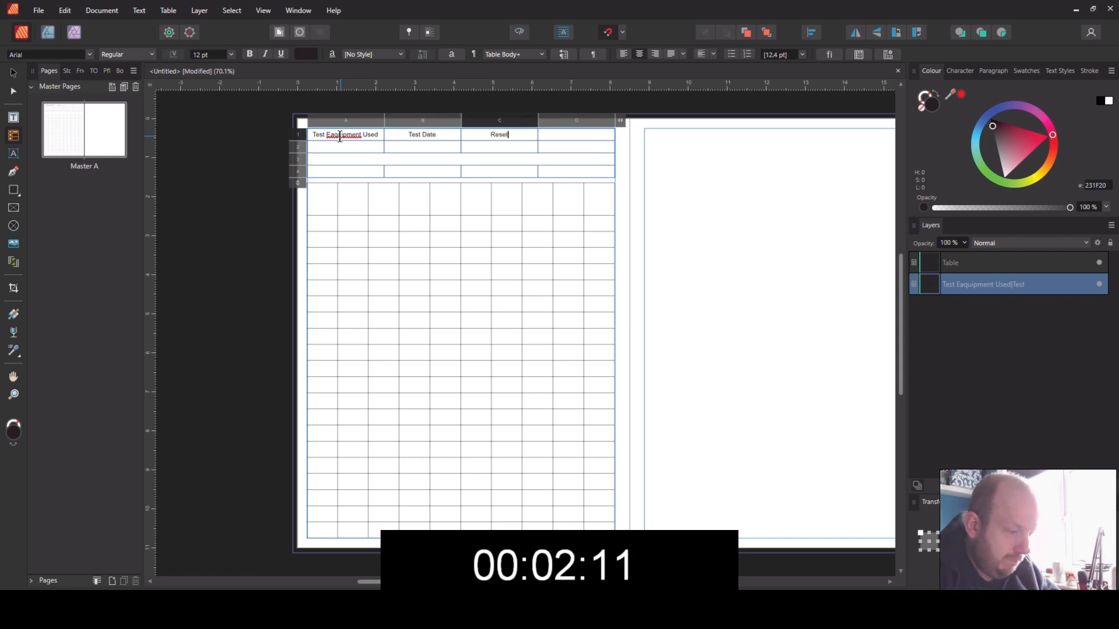
{"action": "type", "text": "Date"}
{"action": "key", "text": "Tab"}
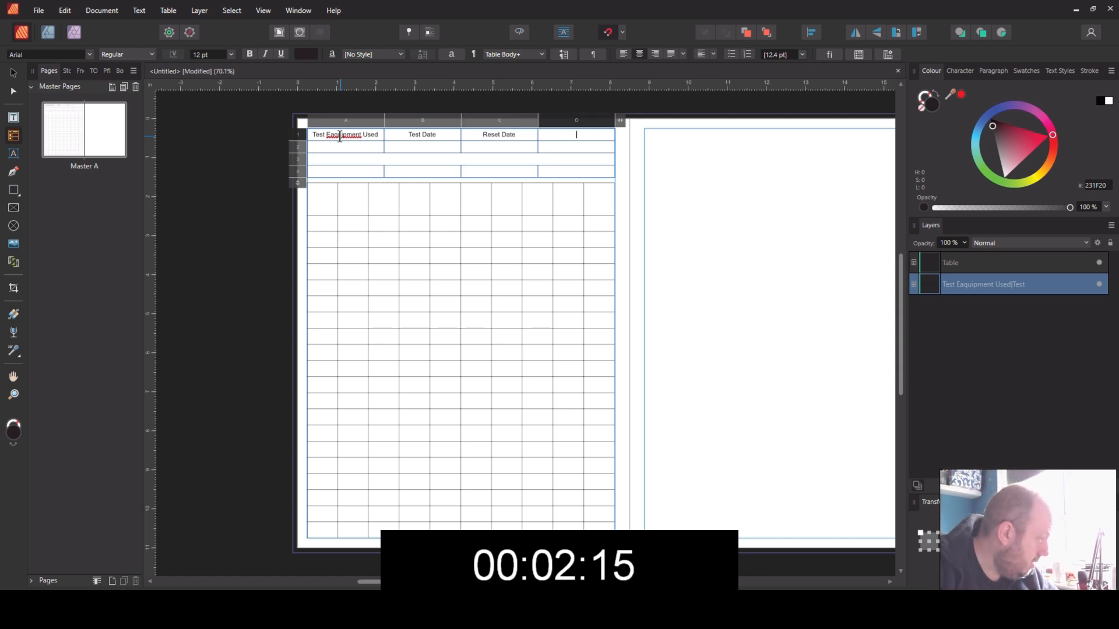
{"action": "type", "text": "Class"}
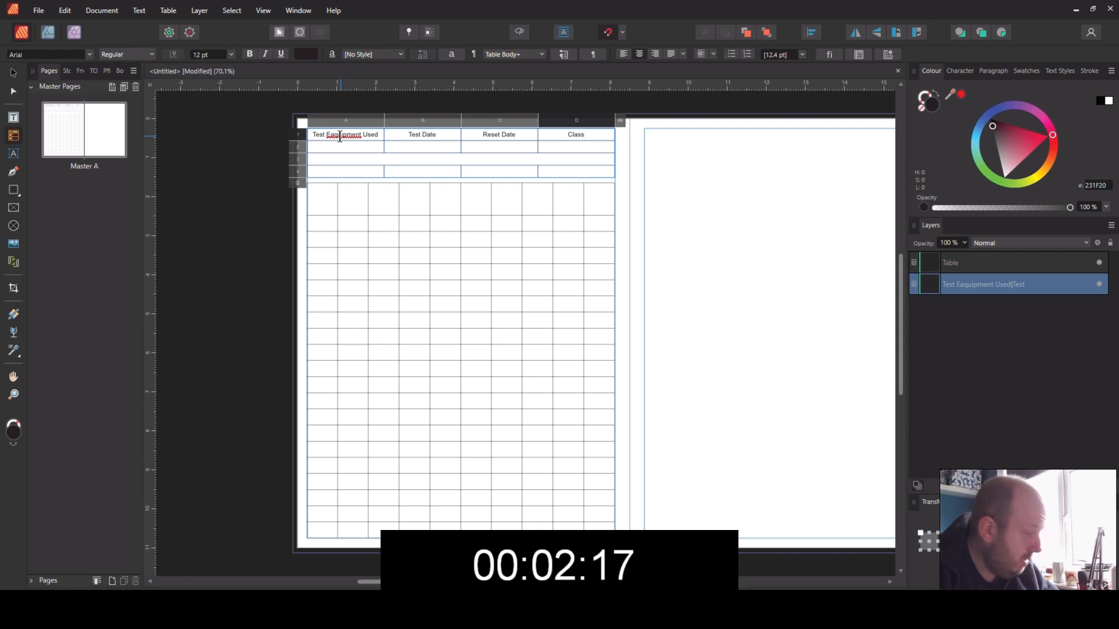
{"action": "key", "text": "Escape"}
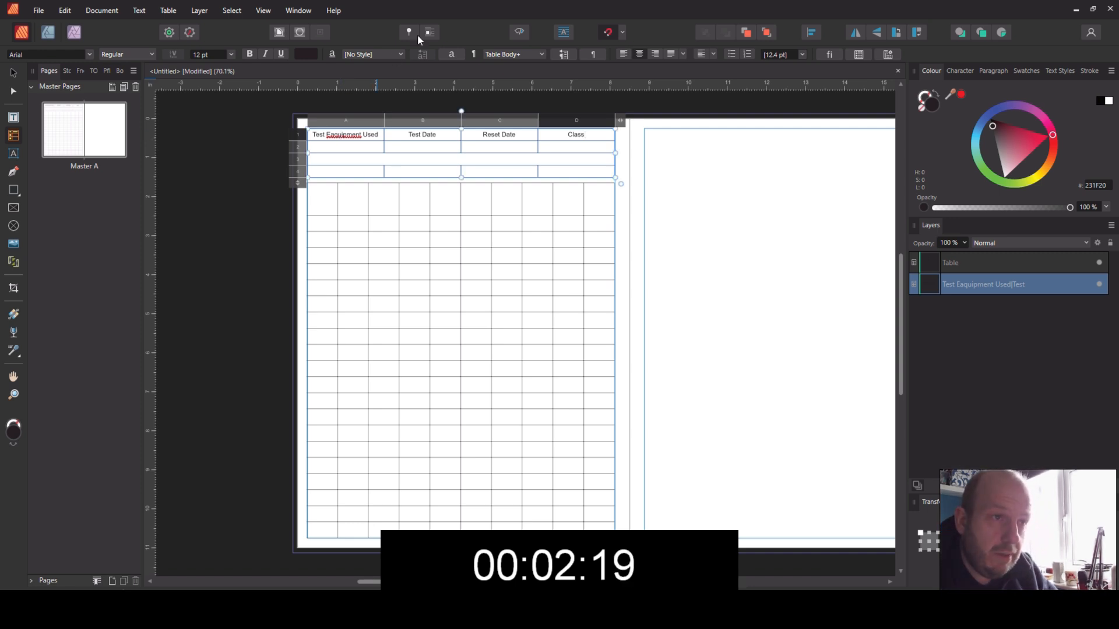
Step: Add a fifth column headed "Tested By" to the upper table and narrow the table to fit the left page's margins
{"action": "left_click_drag", "start_coordinate": [620, 121], "coordinate": [670, 123]}
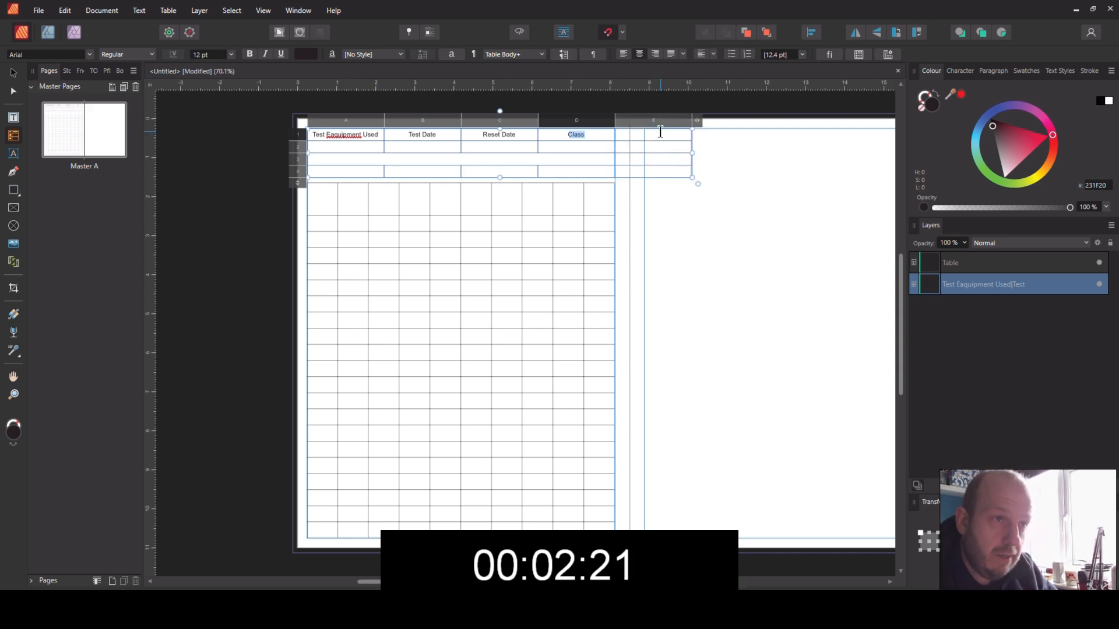
{"action": "left_click", "coordinate": [660, 133]}
{"action": "type", "text": "Test"}
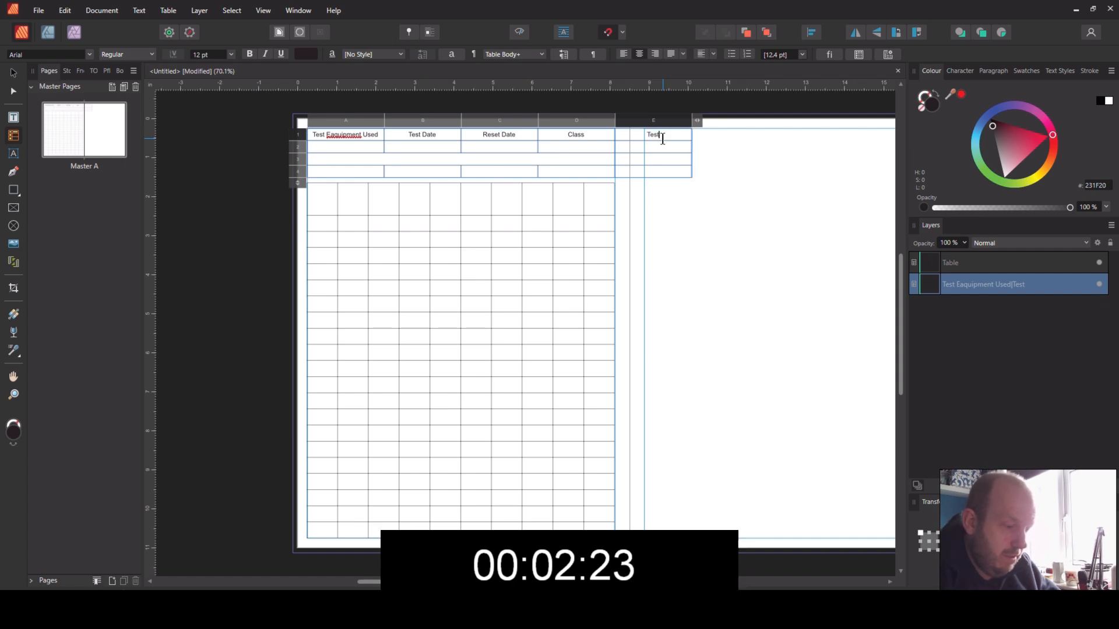
{"action": "type", "text": "y"}
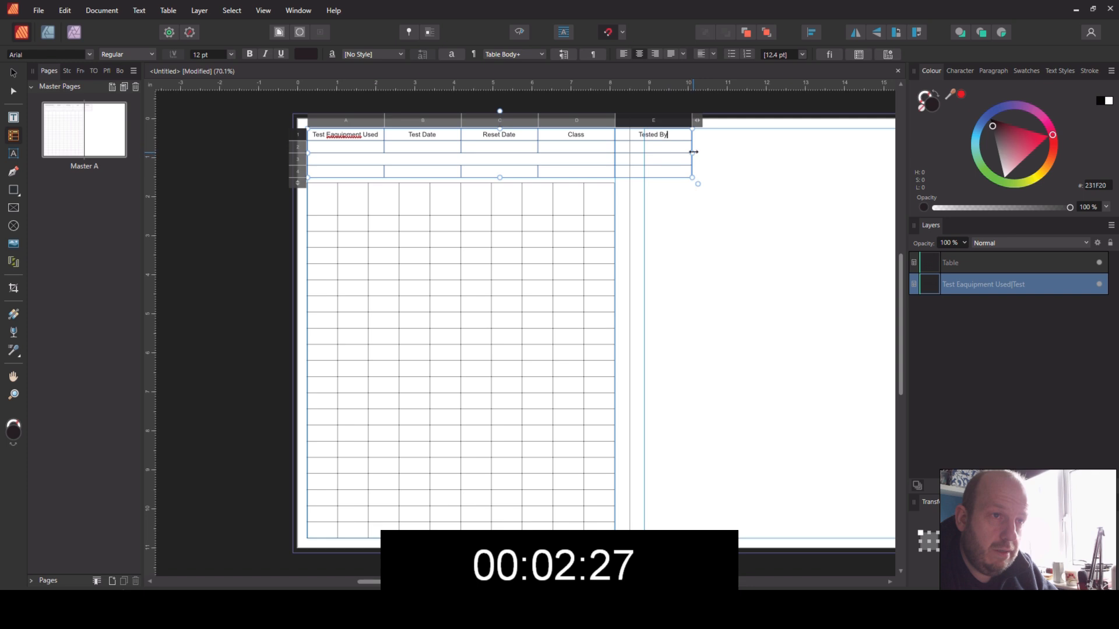
{"action": "left_click_drag", "start_coordinate": [690, 152], "coordinate": [615, 152]}
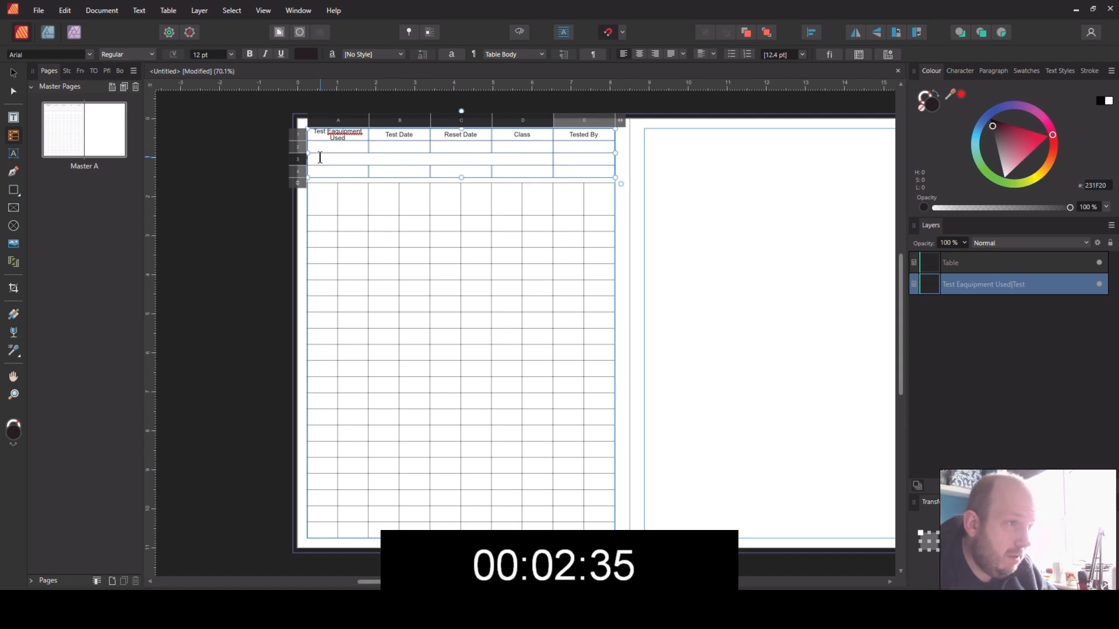
Step: Enter "Company Details" in the merged cell of the upper table's third row
{"action": "type", "text": "onpN"}
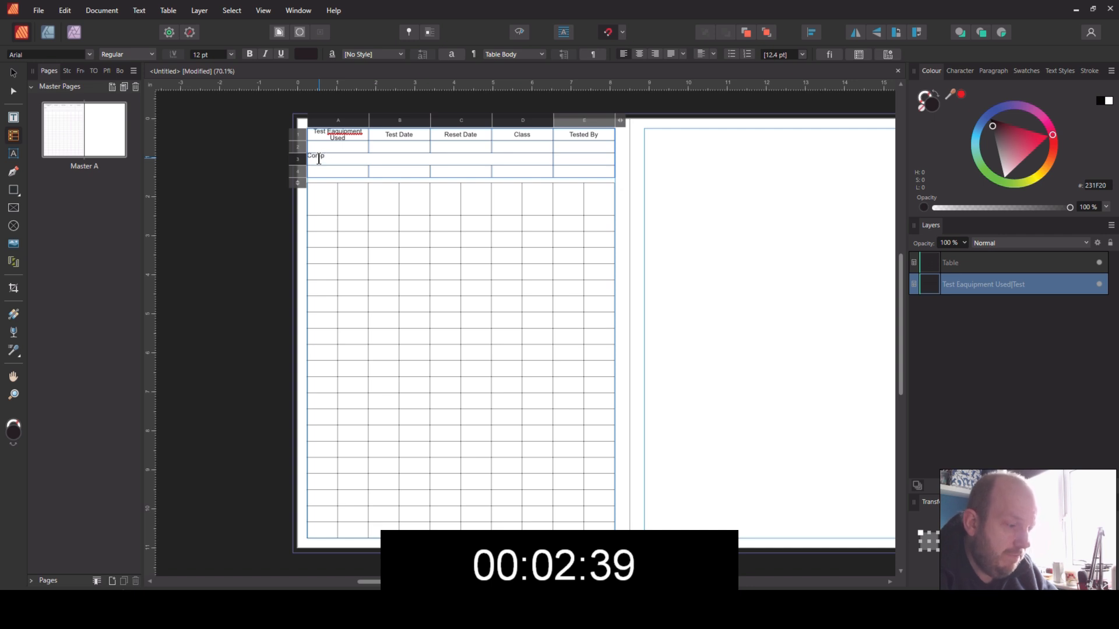
{"action": "type", "text": "y Details"}
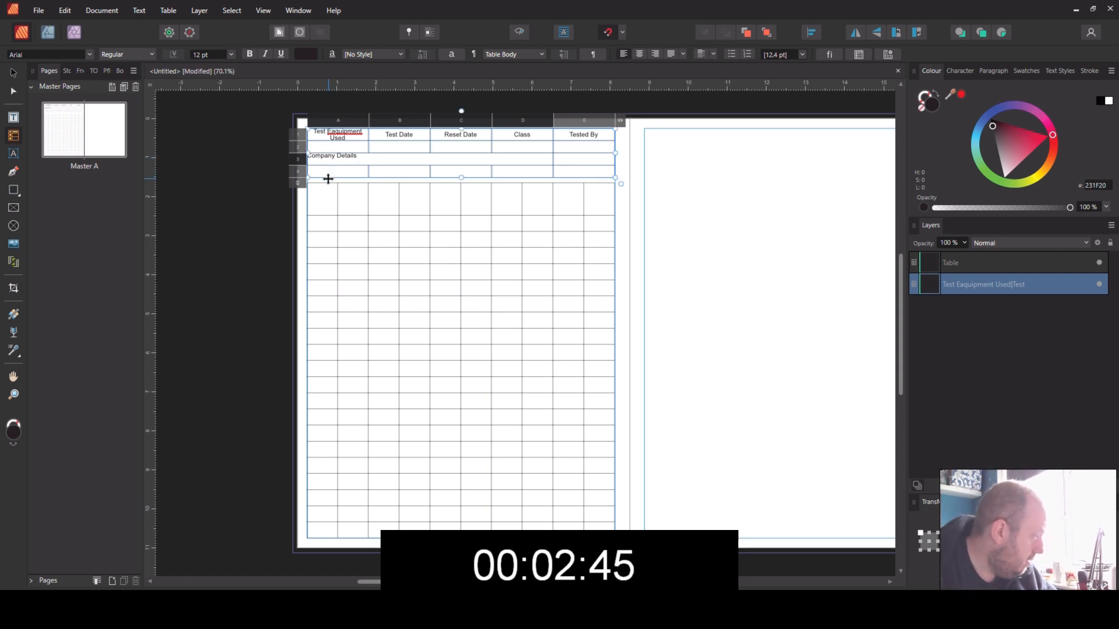
Step: Merge all five cells of the upper table's fourth row into one full-width cell
{"action": "left_click", "coordinate": [334, 173]}
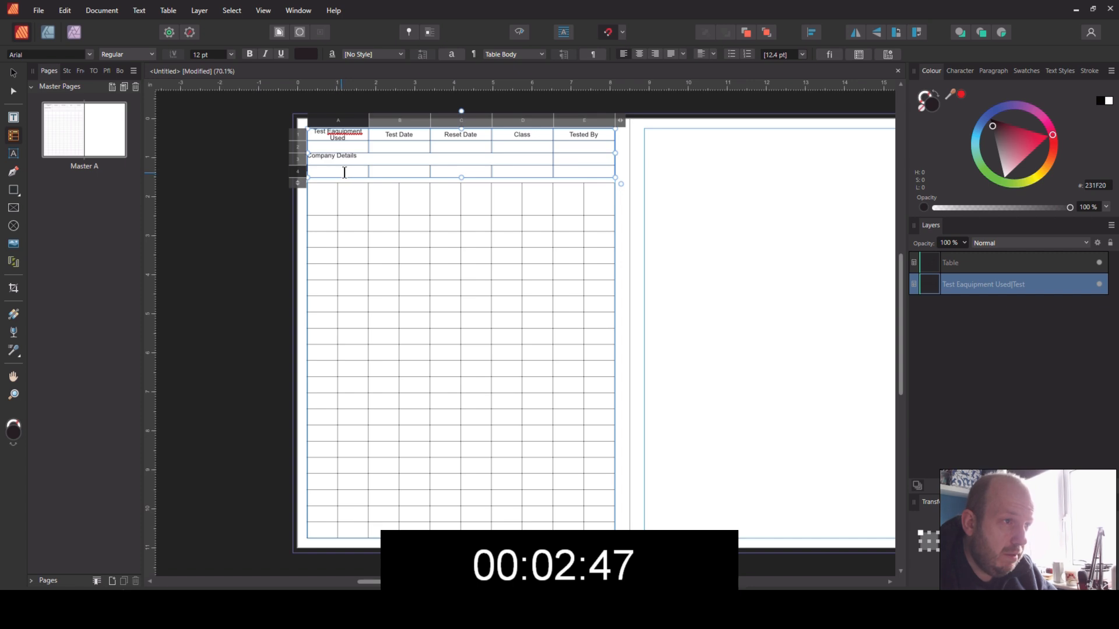
{"action": "left_click_drag", "start_coordinate": [352, 171], "coordinate": [563, 177]}
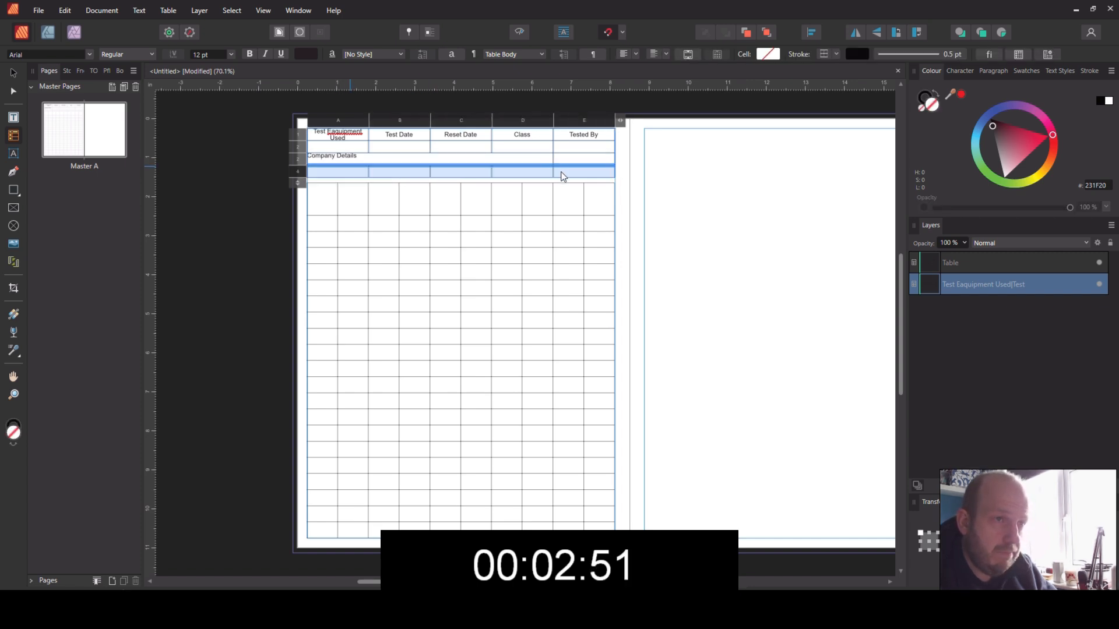
{"action": "right_click", "coordinate": [461, 172]}
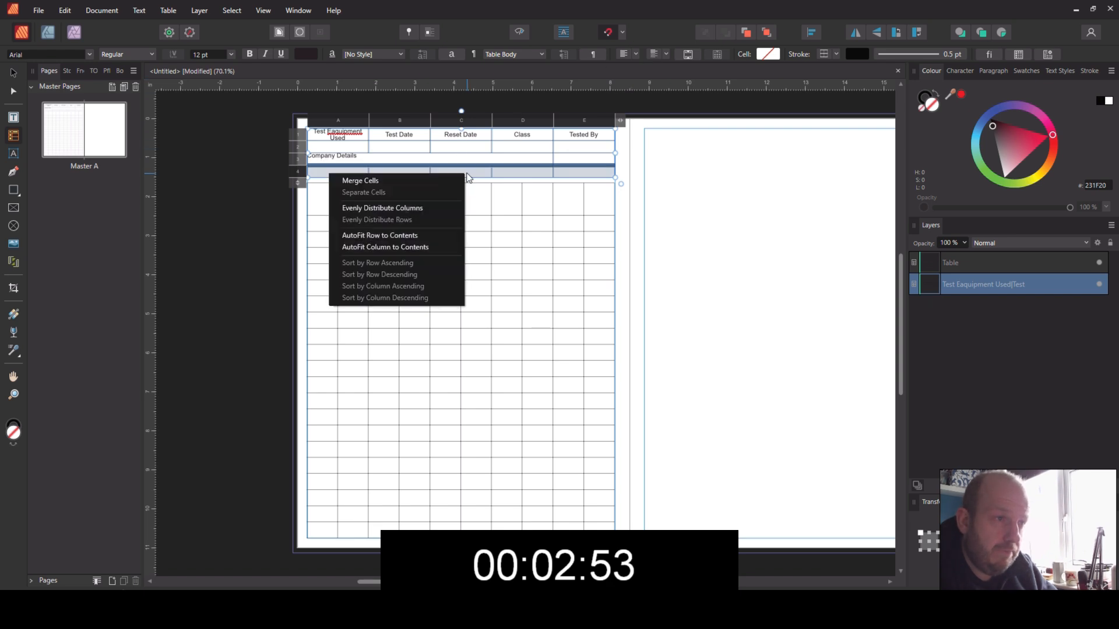
{"action": "left_click", "coordinate": [409, 182]}
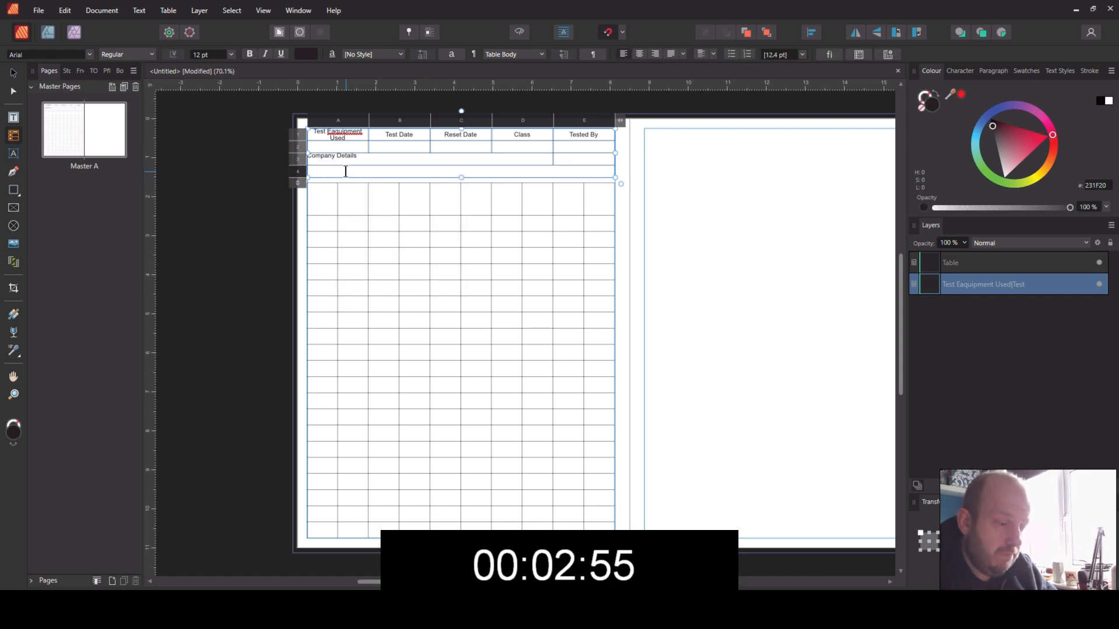
Step: Enter "Notes:" in the upper table's fourth row and vertically centre the text of rows 3 and 4
{"action": "type", "text": "es:"}
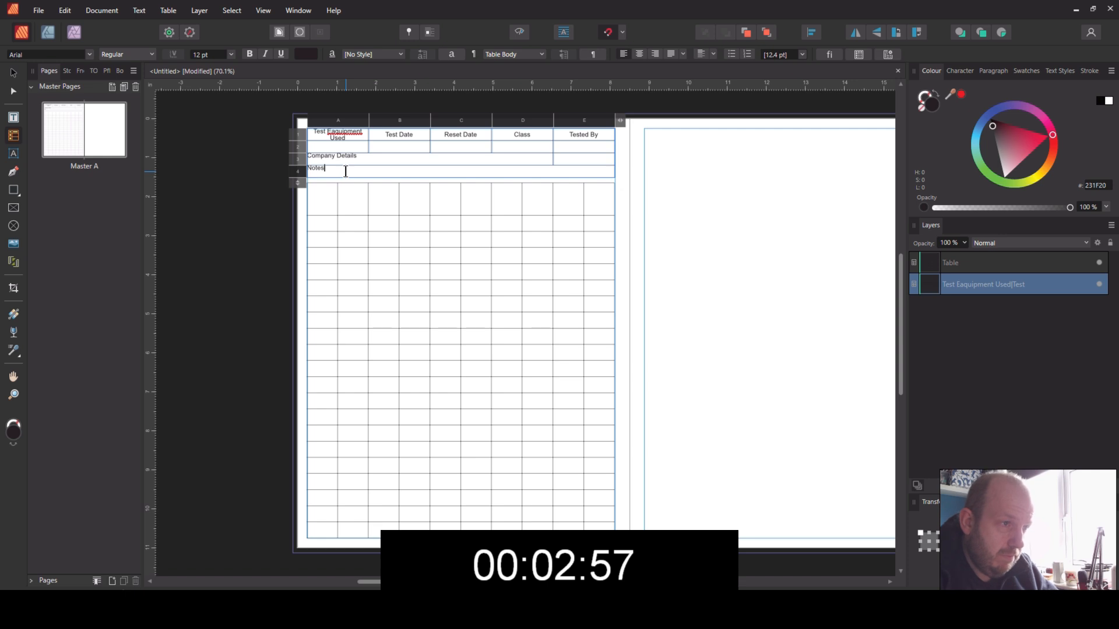
{"action": "left_click", "coordinate": [309, 163]}
{"action": "left_click_drag", "start_coordinate": [297, 158], "coordinate": [297, 168]}
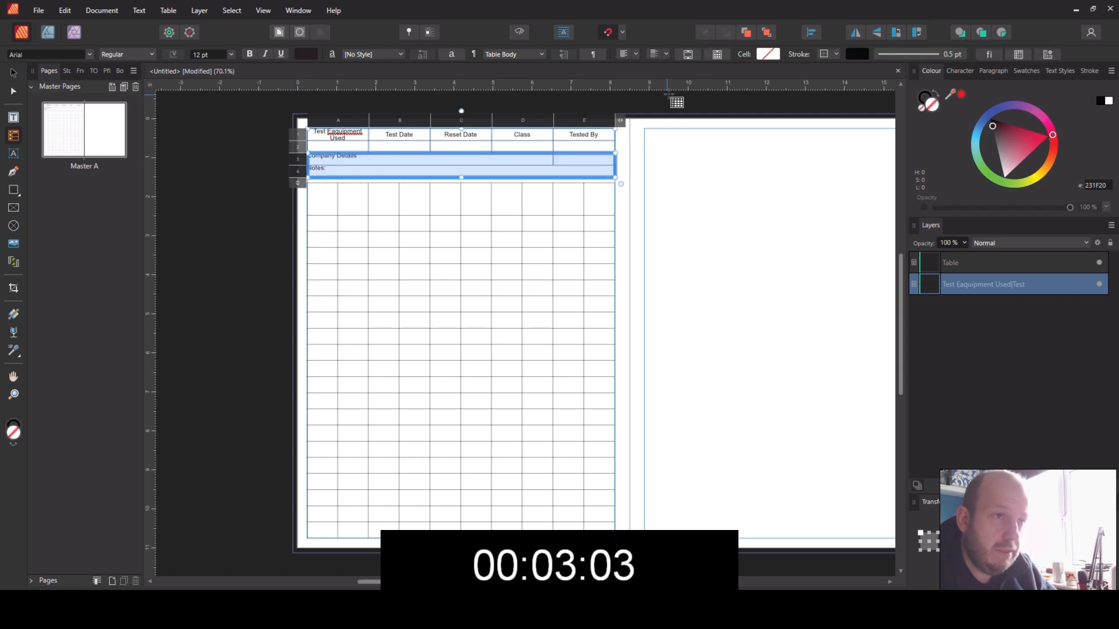
Step: Enter "Serial Number", "Make and Model" and "Appliance Location" as the headings of the lower table's columns A to C
{"action": "left_click", "coordinate": [314, 202]}
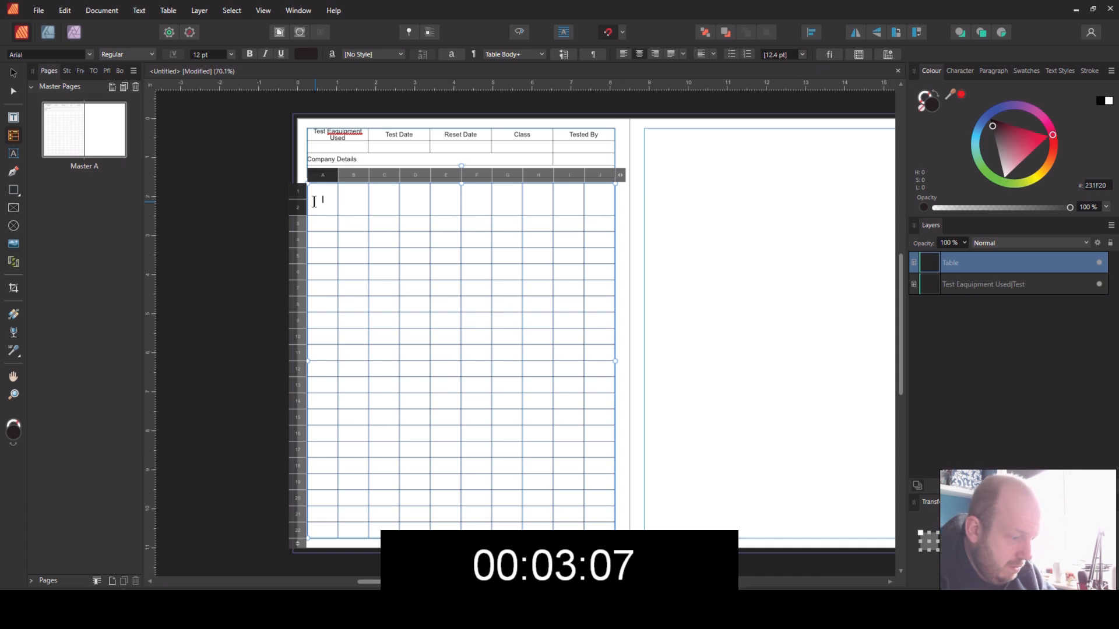
{"action": "type", "text": "Serial"}
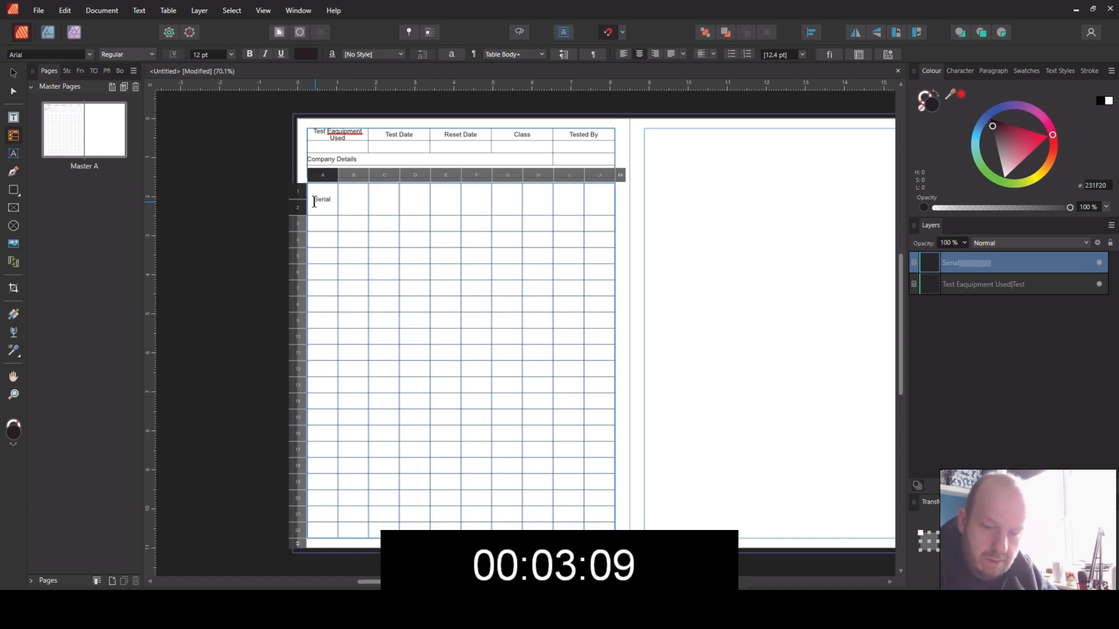
{"action": "type", "text": " Number"}
{"action": "key", "text": "Tab"}
{"action": "type", "text": "Make and Model"}
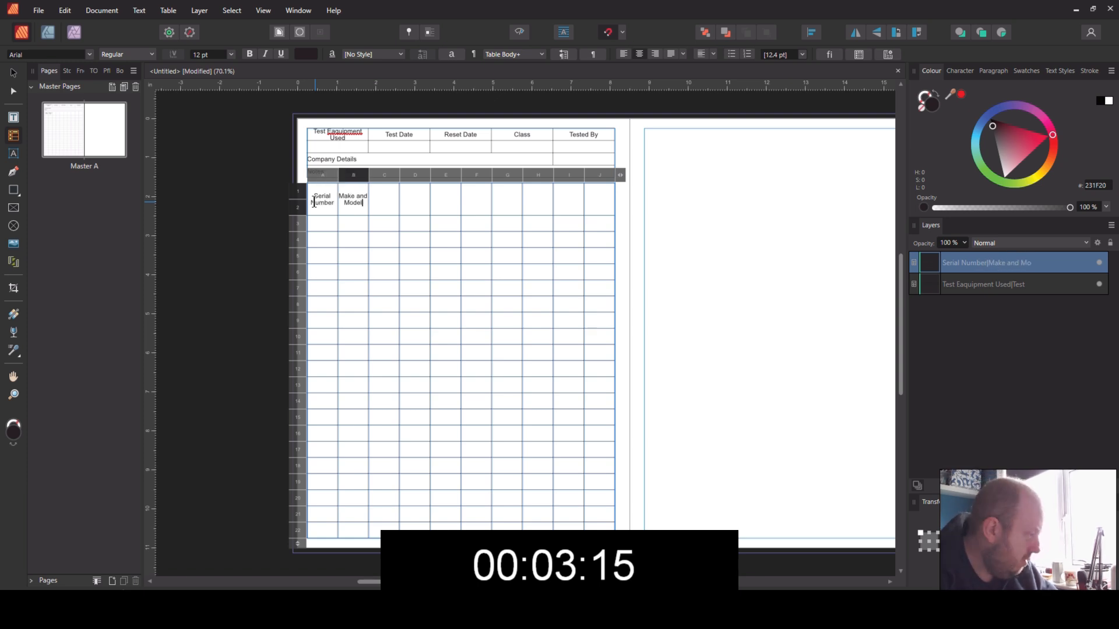
{"action": "key", "text": "Tab"}
{"action": "type", "text": "Appliance Loa"}
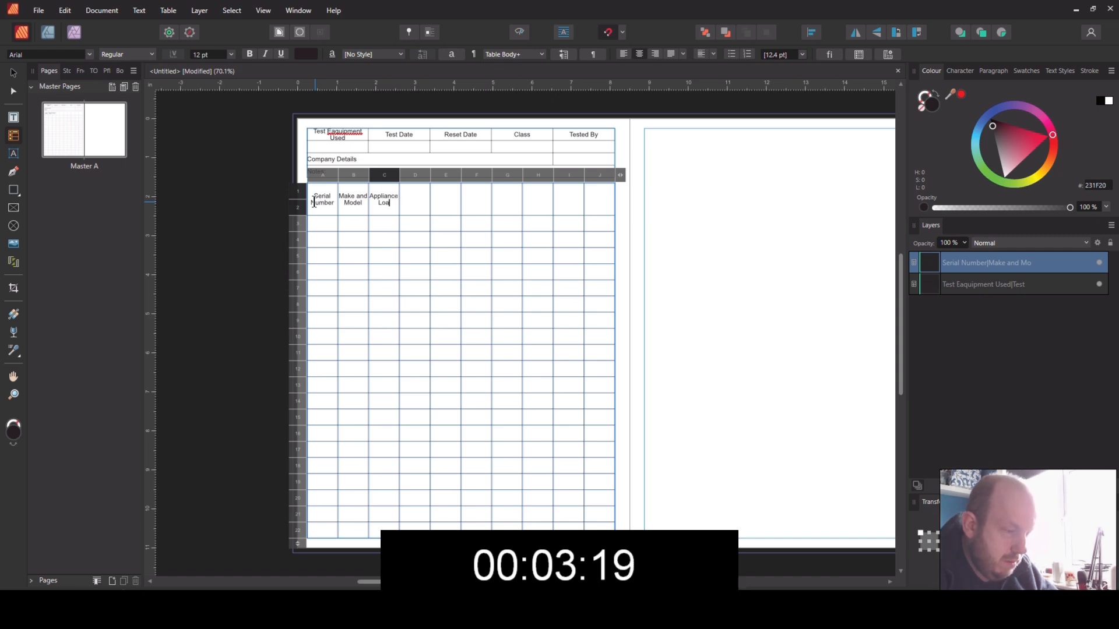
{"action": "key", "text": "BackSpace"}
{"action": "type", "text": "ation"}
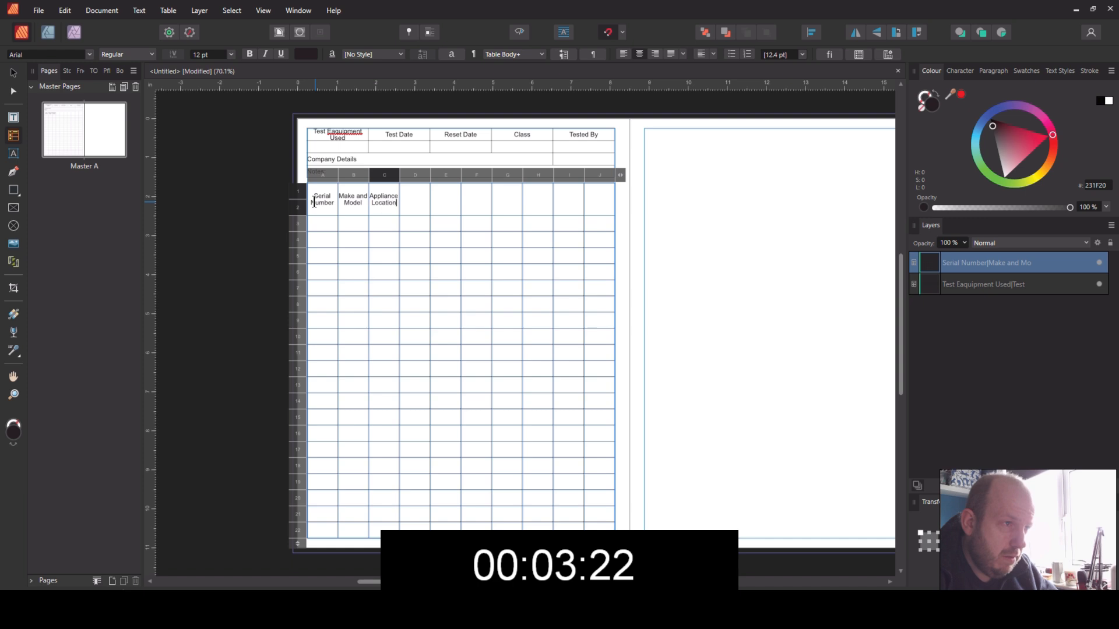
{"action": "key", "text": "Tab"}
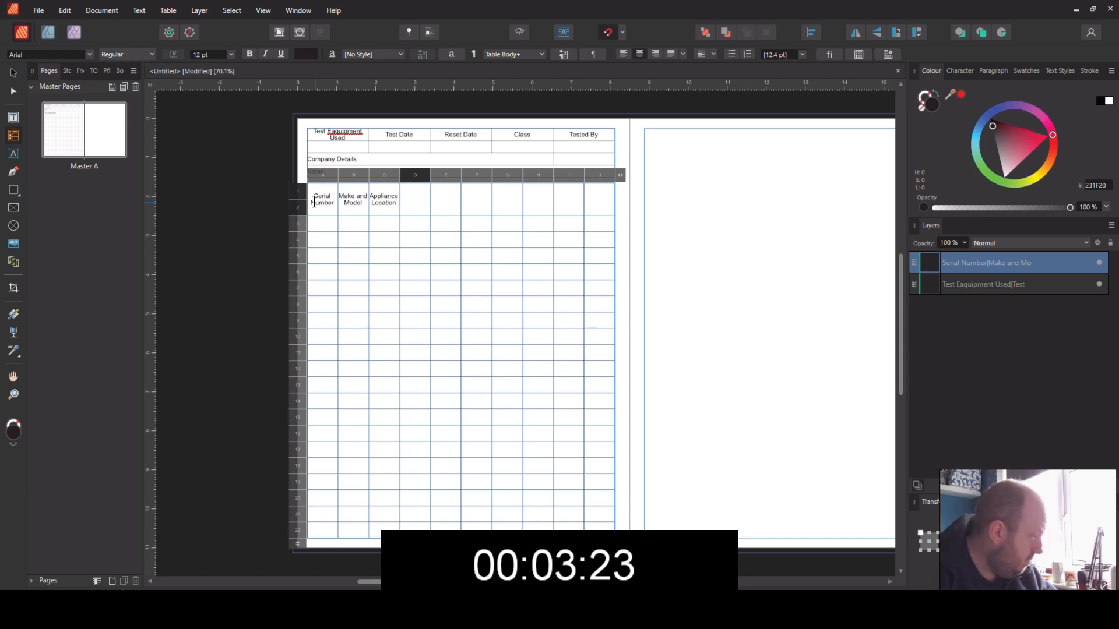
Step: Enter "Visual" with "Y/N" on a second line as the heading of the lower table's column D
{"action": "type", "text": "Vi"}
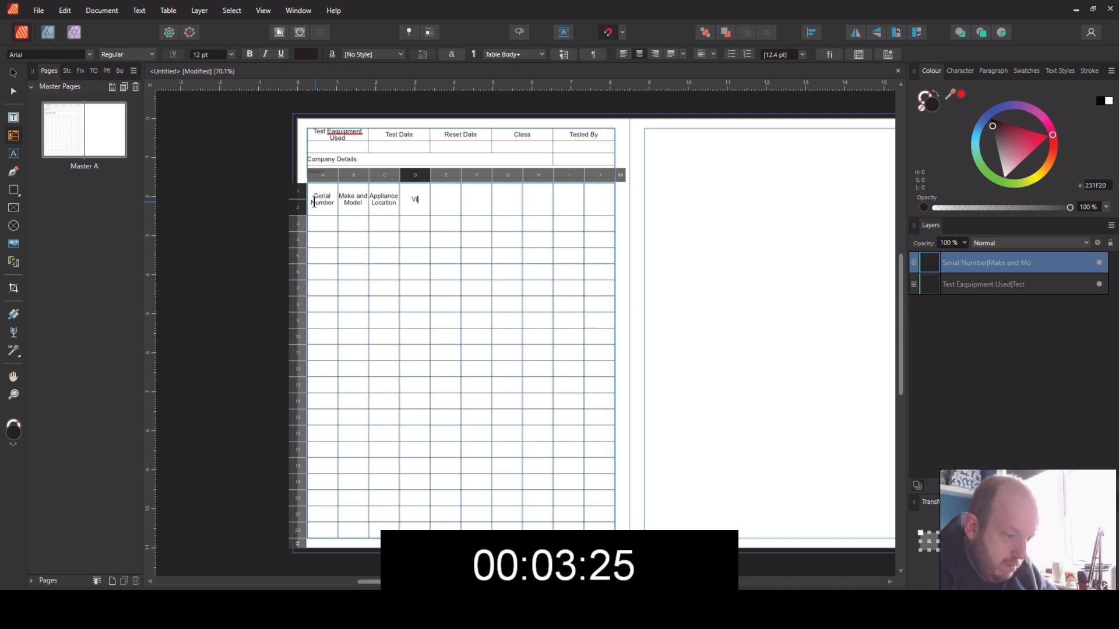
{"action": "type", "text": "sual"}
{"action": "key", "text": "Return"}
{"action": "type", "text": "Y"}
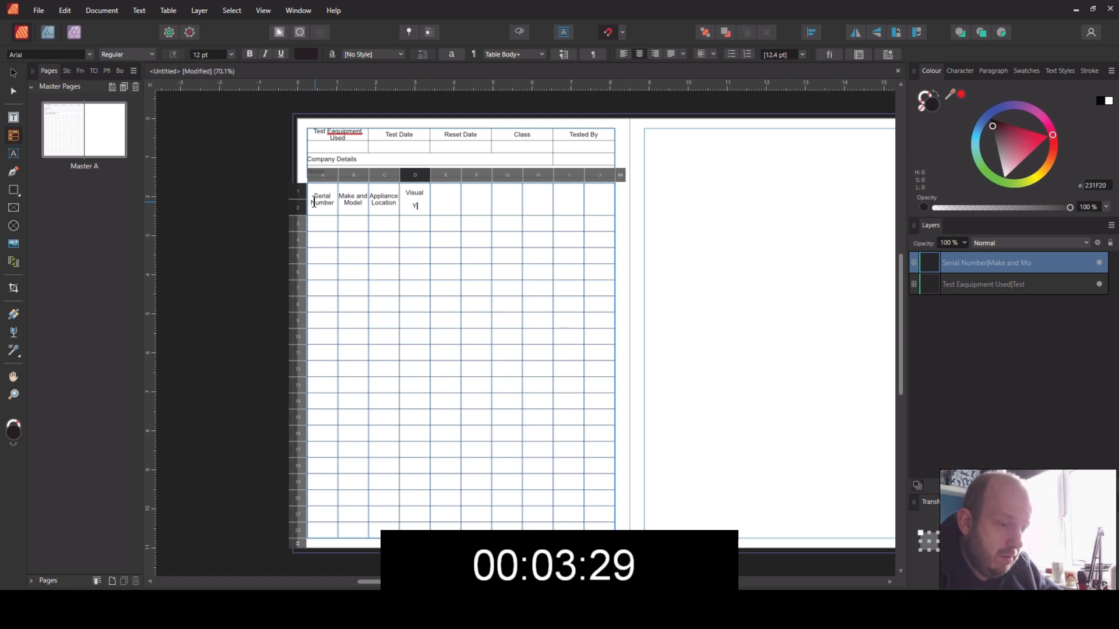
{"action": "type", "text": "/M"}
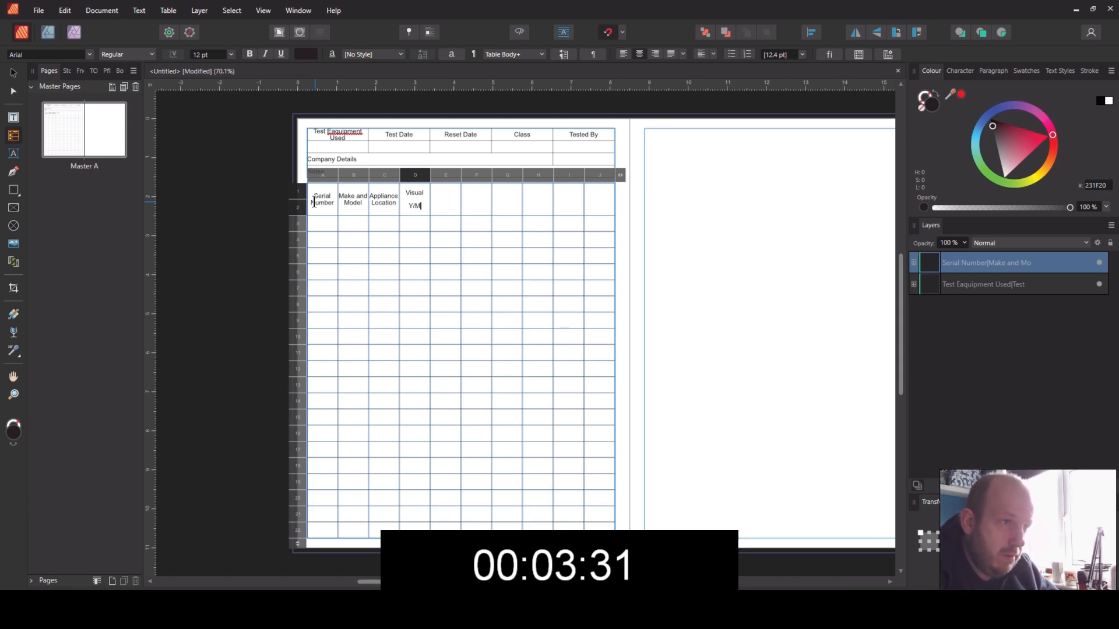
{"action": "type", "text": "N"}
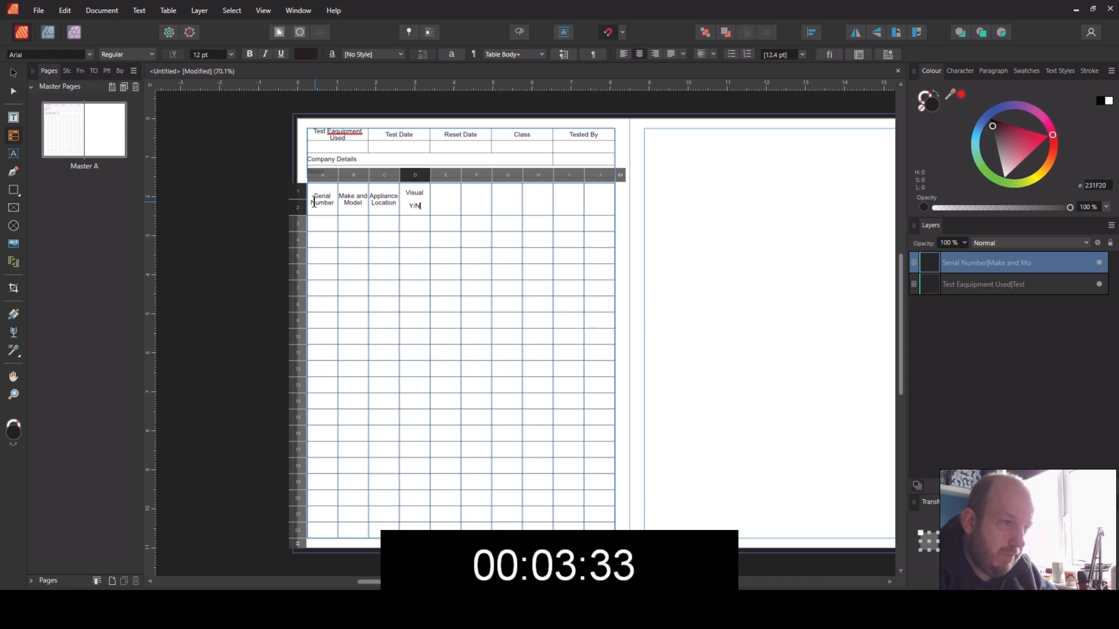
Step: Enter "Voltage" with "(V)" on a second line as the heading of the lower table's column E
{"action": "key", "text": "Tab"}
{"action": "type", "text": "Voltage"}
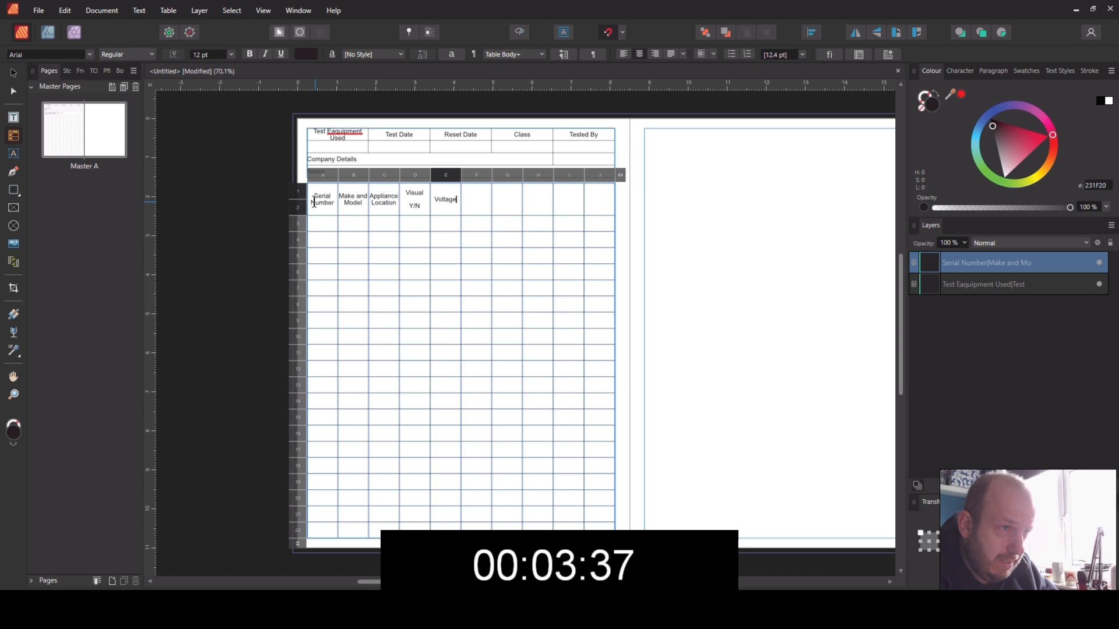
{"action": "key", "text": "Return"}
{"action": "type", "text": "(V)"}
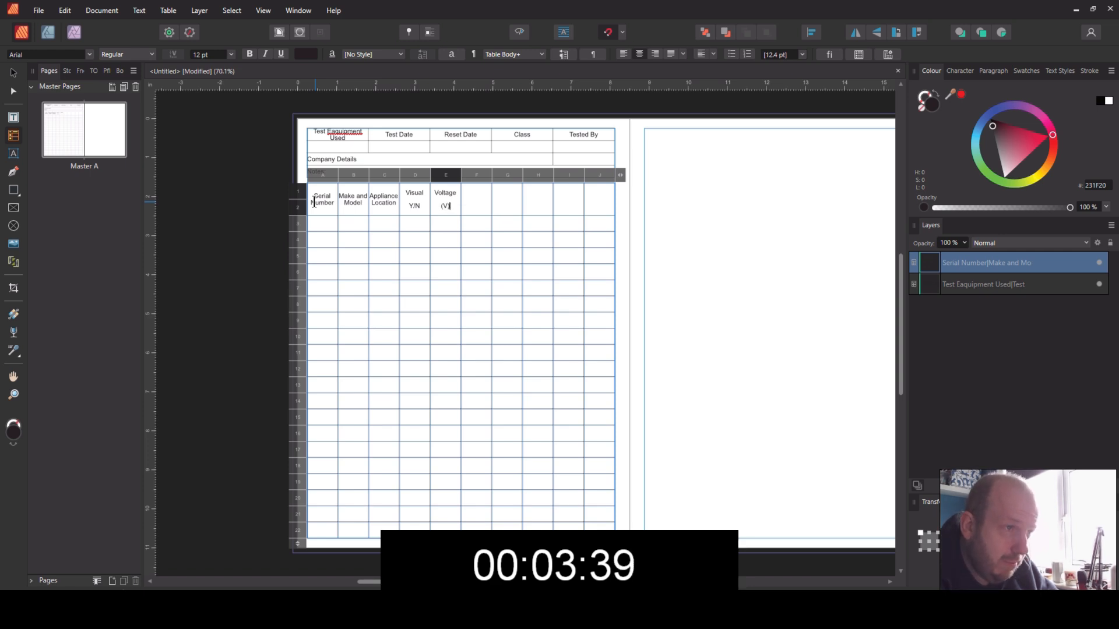
Step: Enter "Rating" followed by an empty second line as the heading of the lower table's column F
{"action": "key", "text": "Tab"}
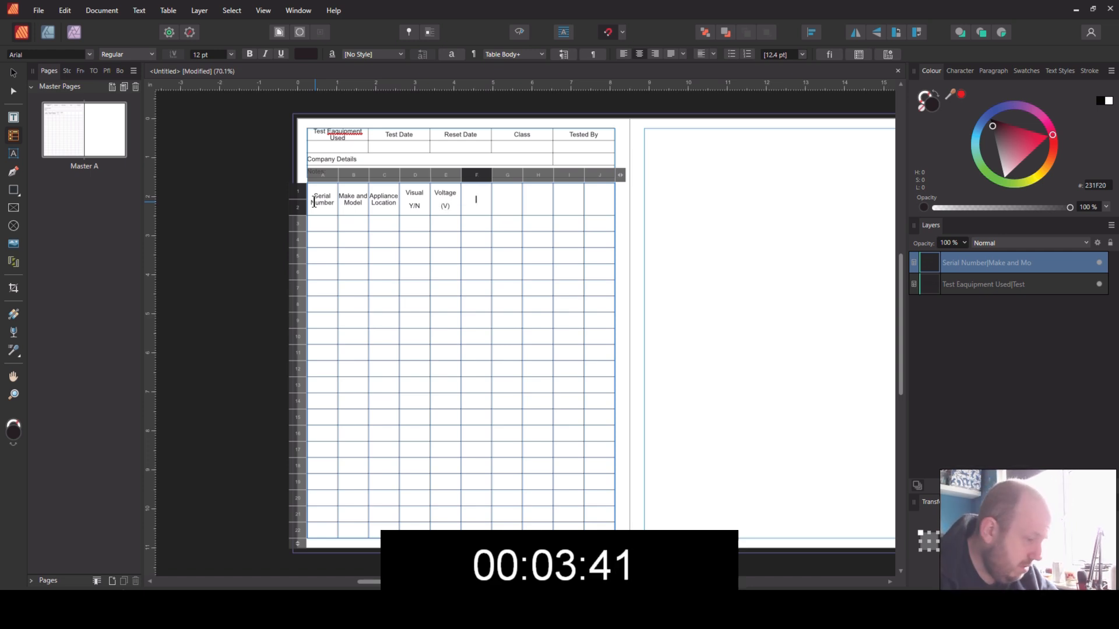
{"action": "type", "text": "Rat"}
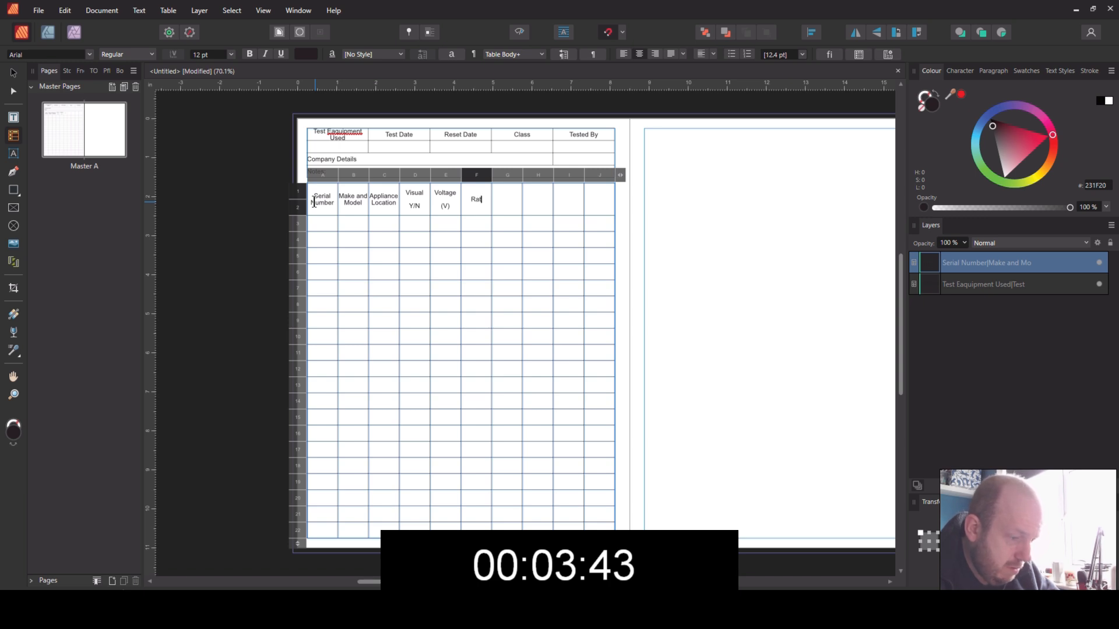
{"action": "type", "text": "ing"}
{"action": "key", "text": "Return"}
{"action": "type", "text": "(A)"}
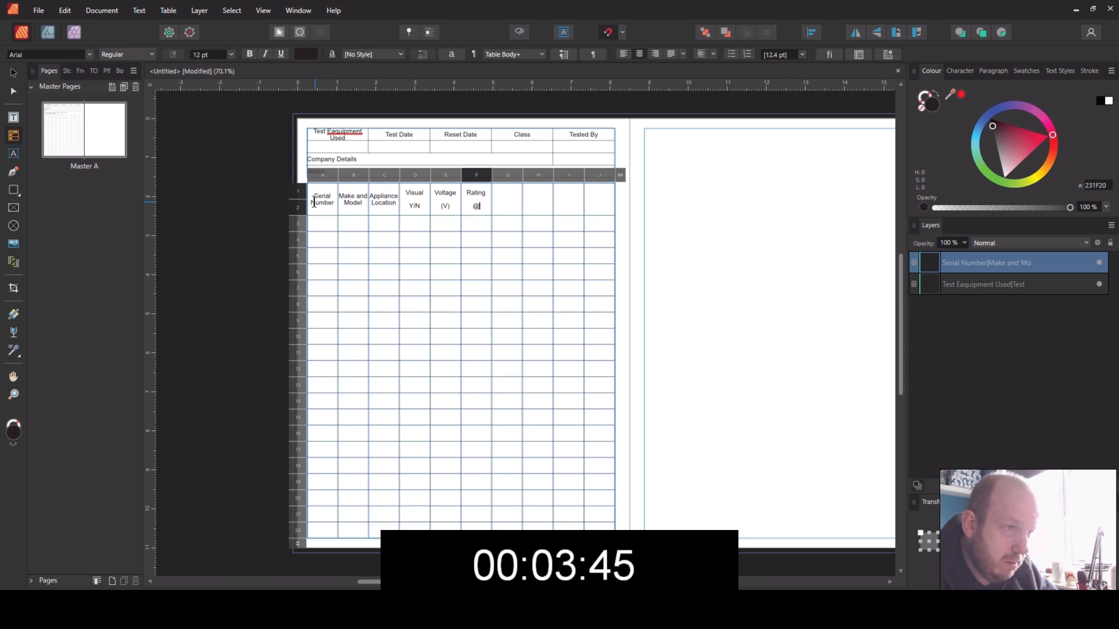
{"action": "key", "text": "BackSpace"}
{"action": "key", "text": "BackSpace"}
{"action": "type", "text": "("}
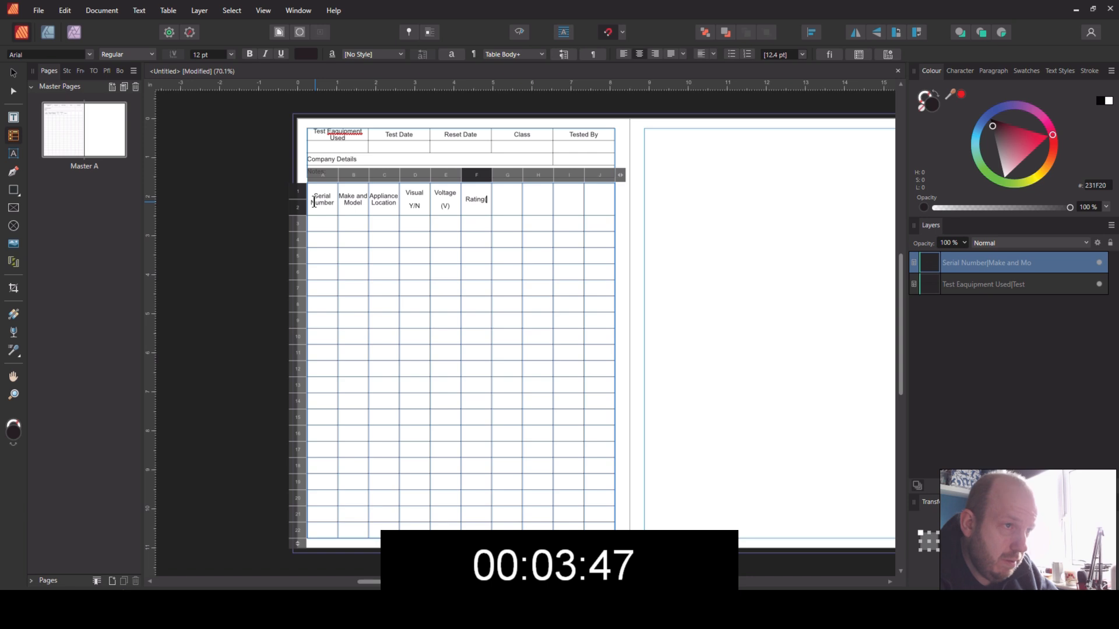
{"action": "type", "text": "A"}
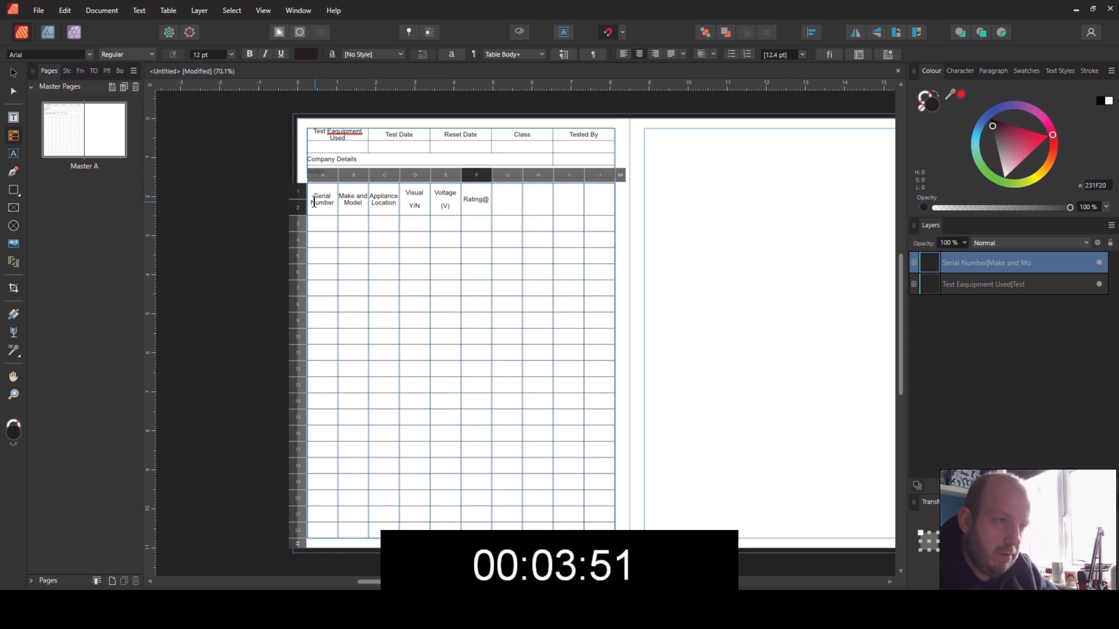
{"action": "key", "text": "BackSpace"}
{"action": "key", "text": "BackSpace"}
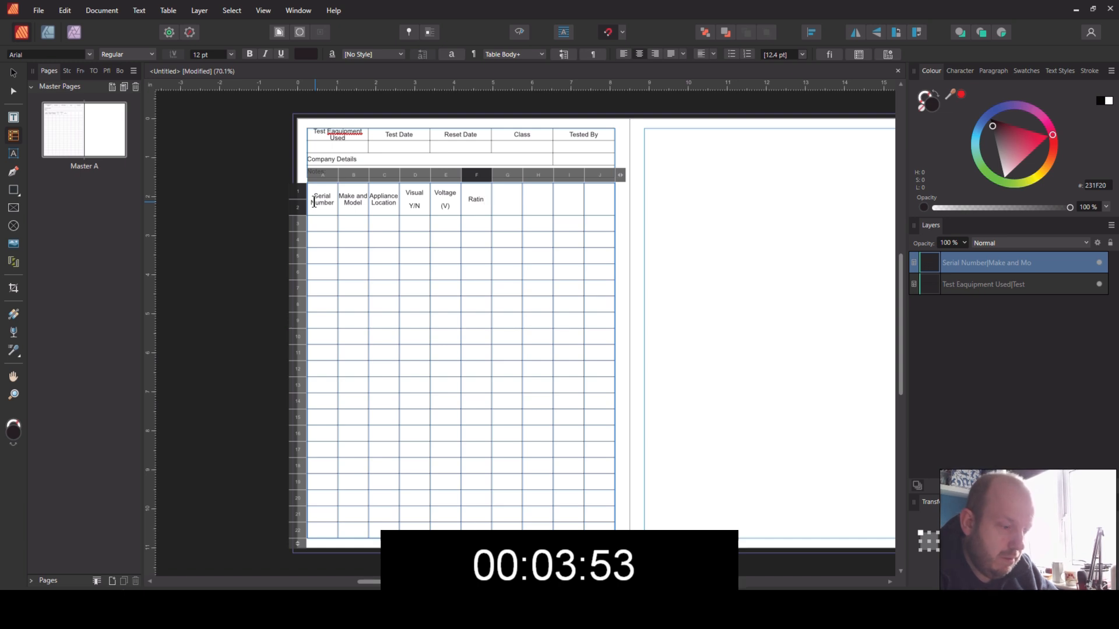
{"action": "key", "text": "Return"}
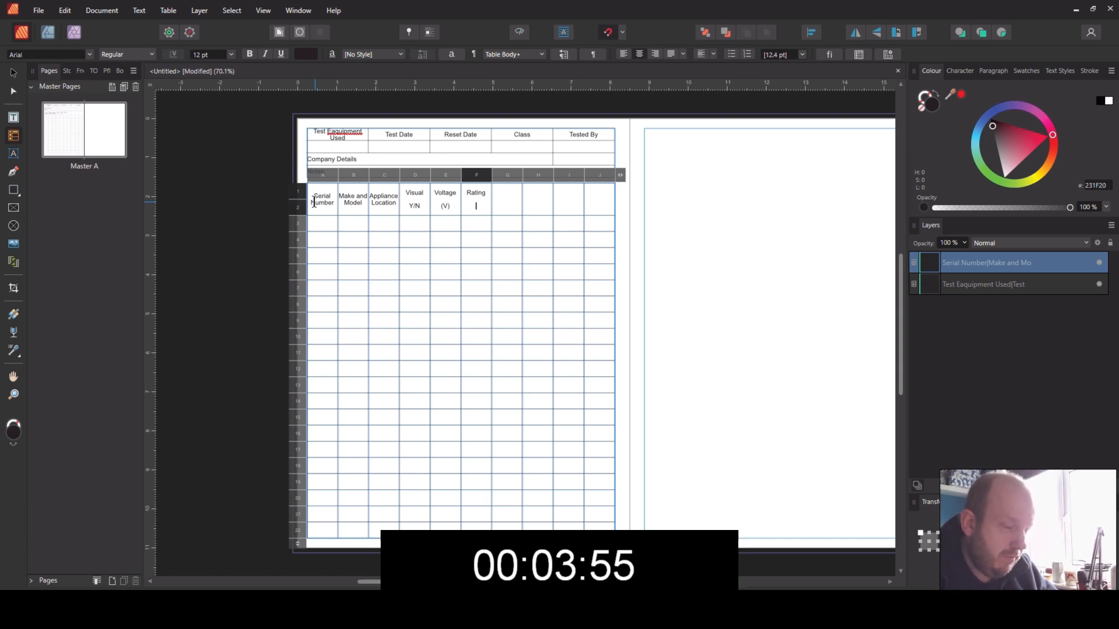
Step: Enter "Fuse Ratings" as the heading of the lower table's column G
{"action": "key", "text": "Tab"}
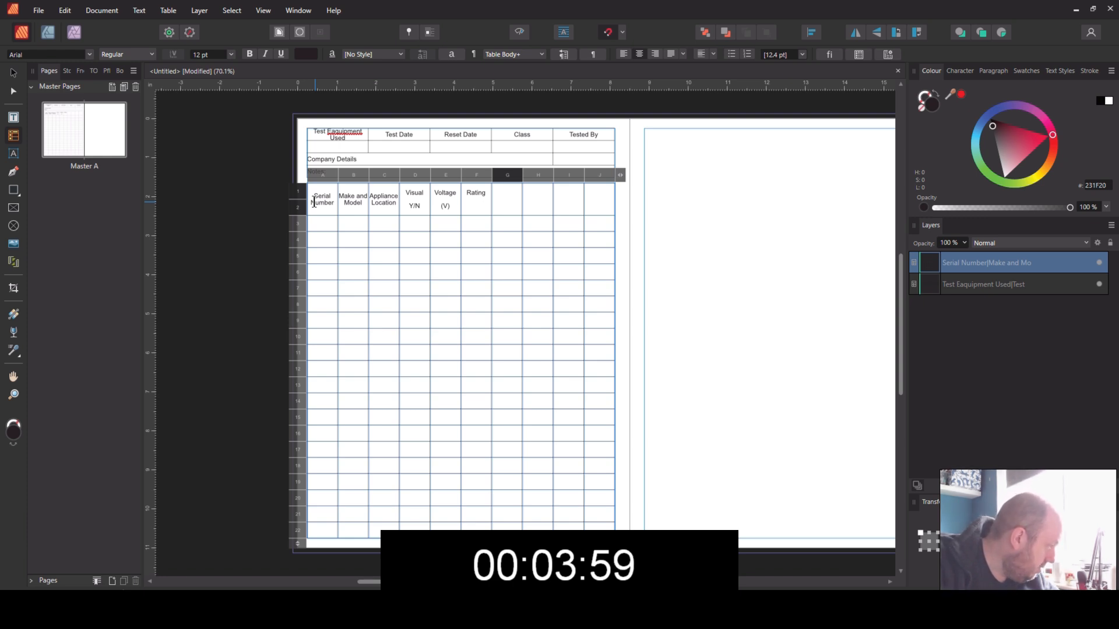
{"action": "type", "text": "Fuse"}
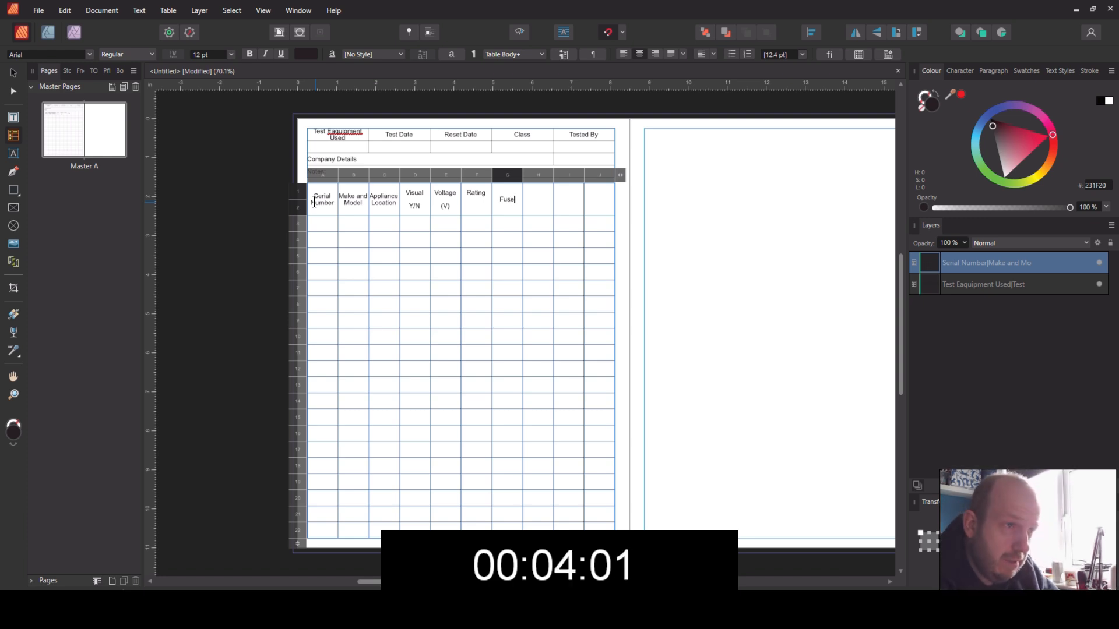
{"action": "type", "text": " Ra"}
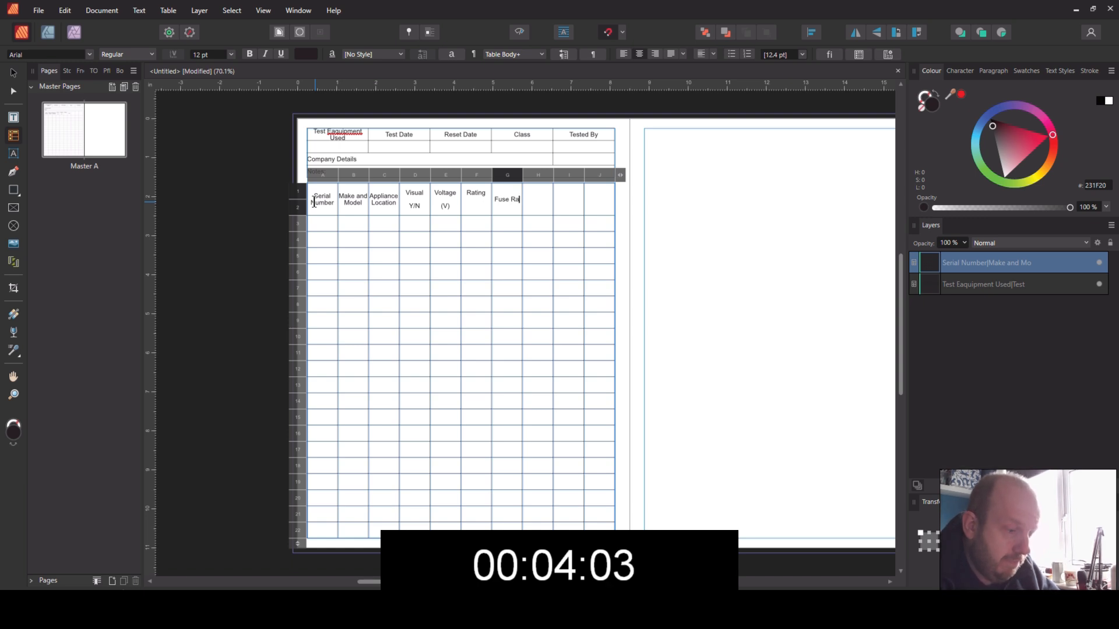
{"action": "type", "text": "tings"}
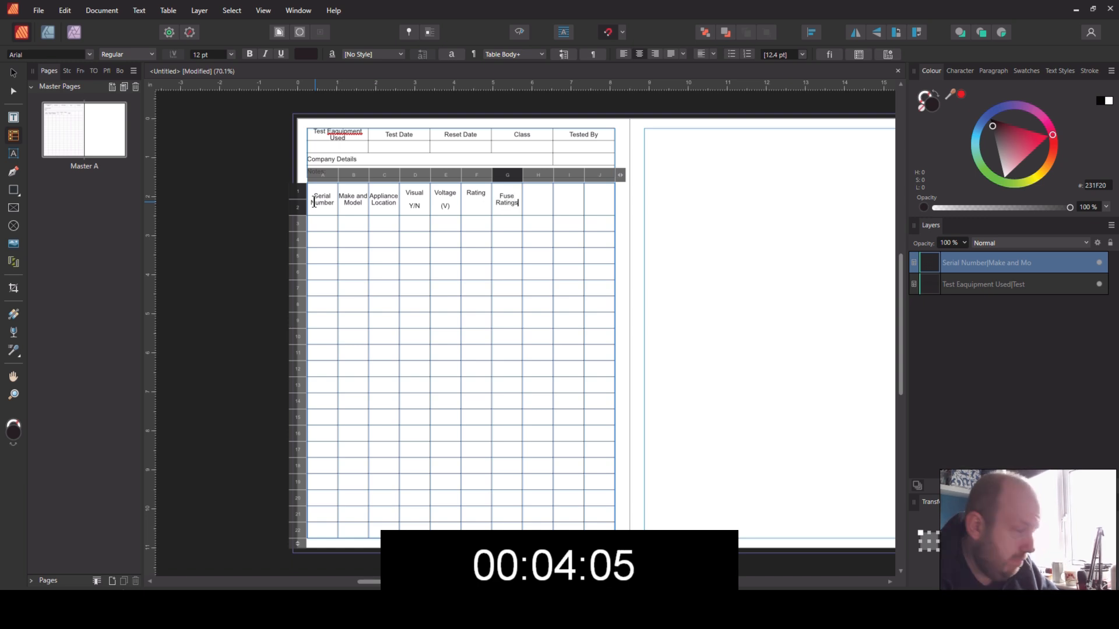
Step: Enter "Insulation" with "Resistance" on a second line as the heading of the lower table's column H
{"action": "key", "text": "Tab"}
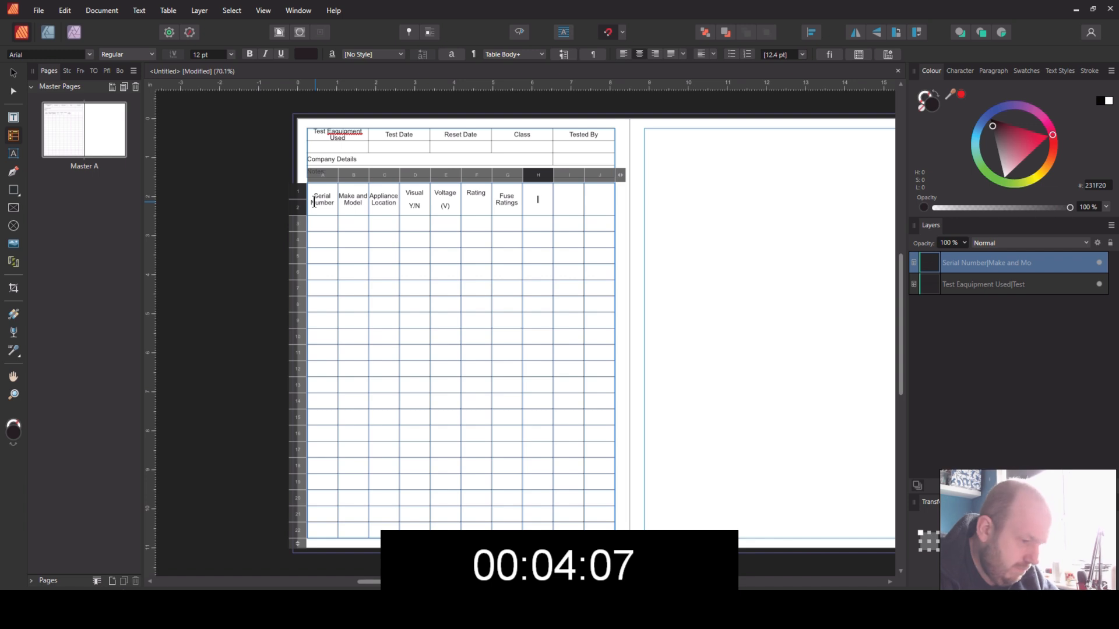
{"action": "type", "text": "Imsu"}
{"action": "key", "text": "BackSpace"}
{"action": "key", "text": "BackSpace"}
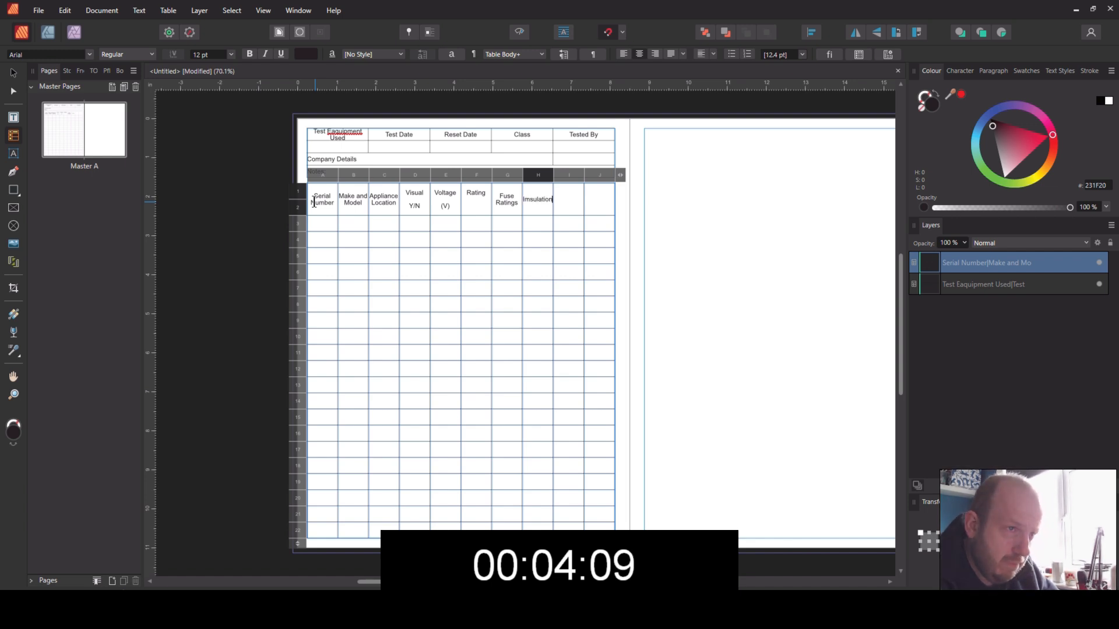
{"action": "key", "text": "BackSpace"}
{"action": "key", "text": "BackSpace"}
{"action": "key", "text": "BackSpace"}
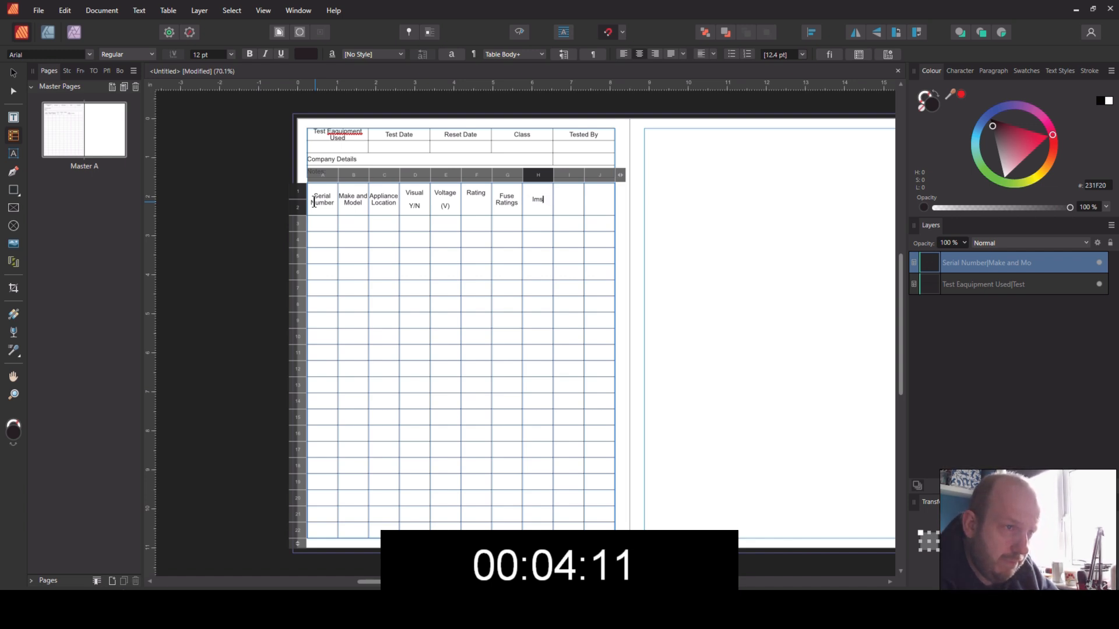
{"action": "type", "text": "nsulation"}
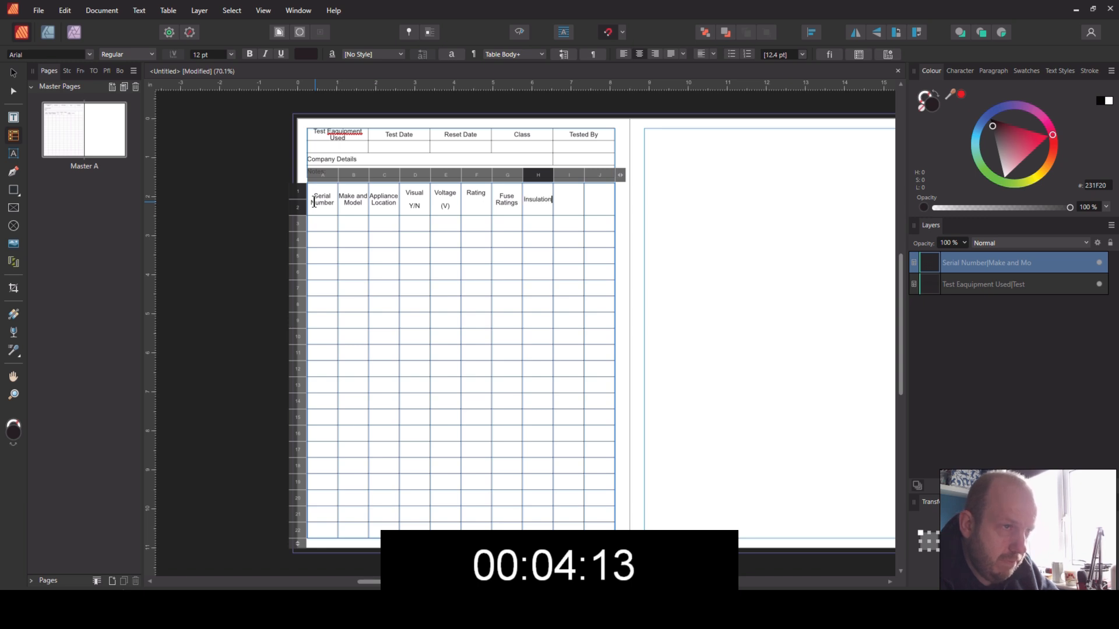
{"action": "key", "text": "Return"}
{"action": "type", "text": "Resistance"}
Step: Enter "Earth Continuity" as the heading of the lower table's column I
{"action": "key", "text": "Tab"}
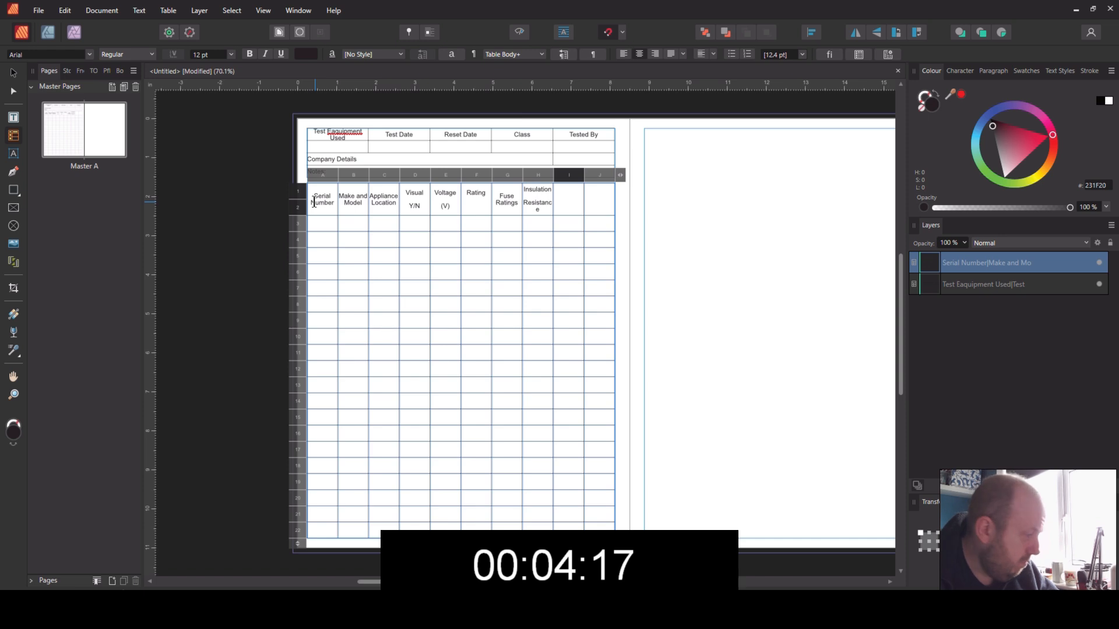
{"action": "type", "text": "Earth Continu"}
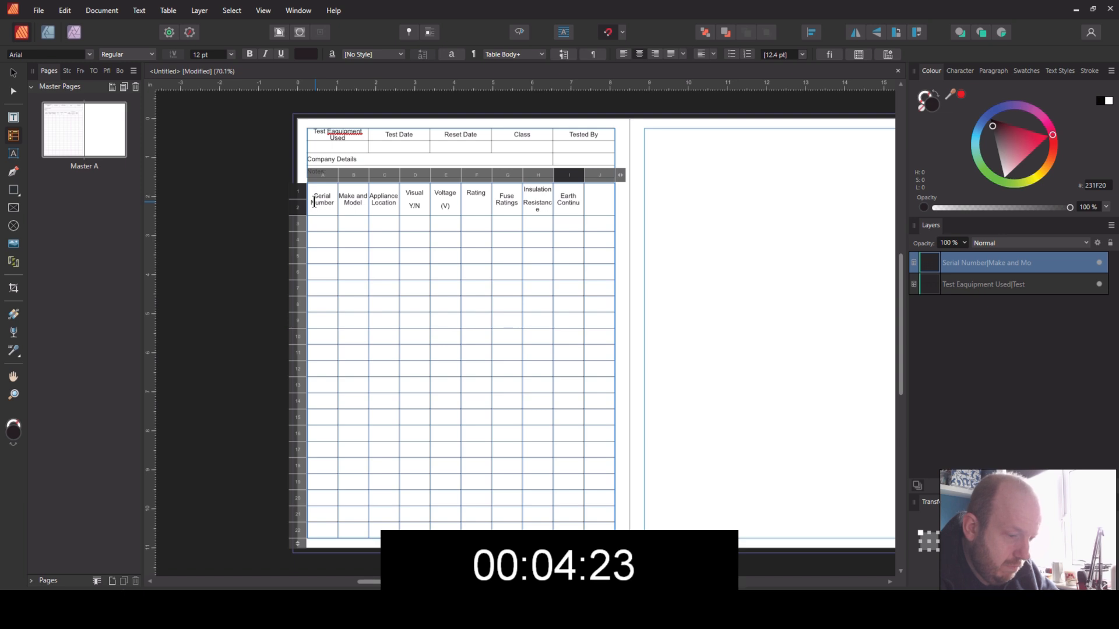
{"action": "type", "text": "ity"}
Step: Enter "Overall Status" as the heading of the lower table's column J
{"action": "key", "text": "Tab"}
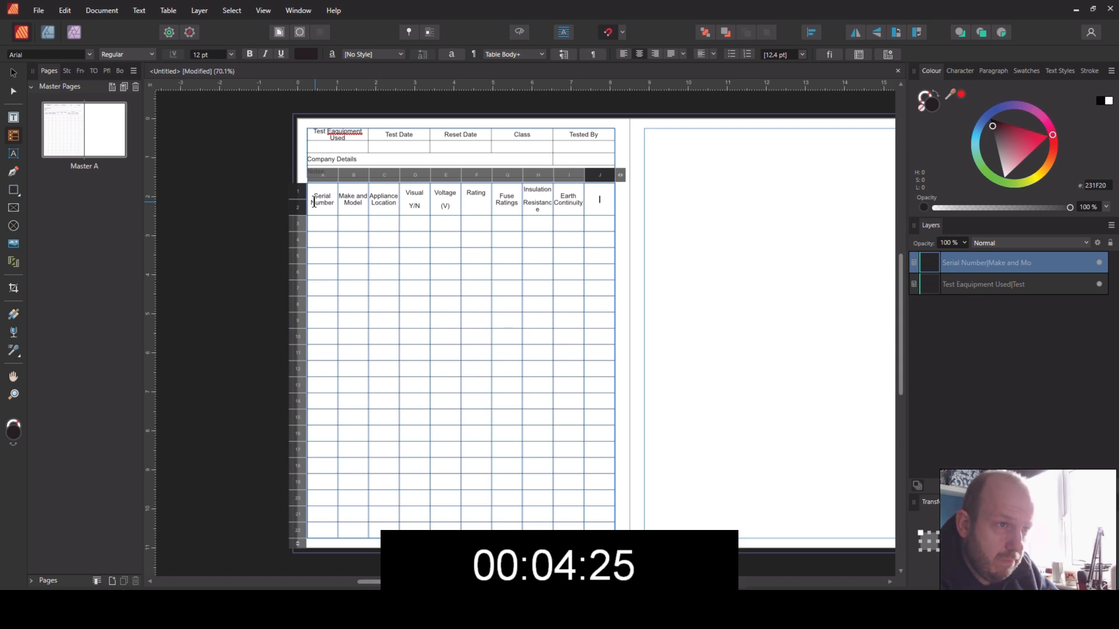
{"action": "type", "text": "O"}
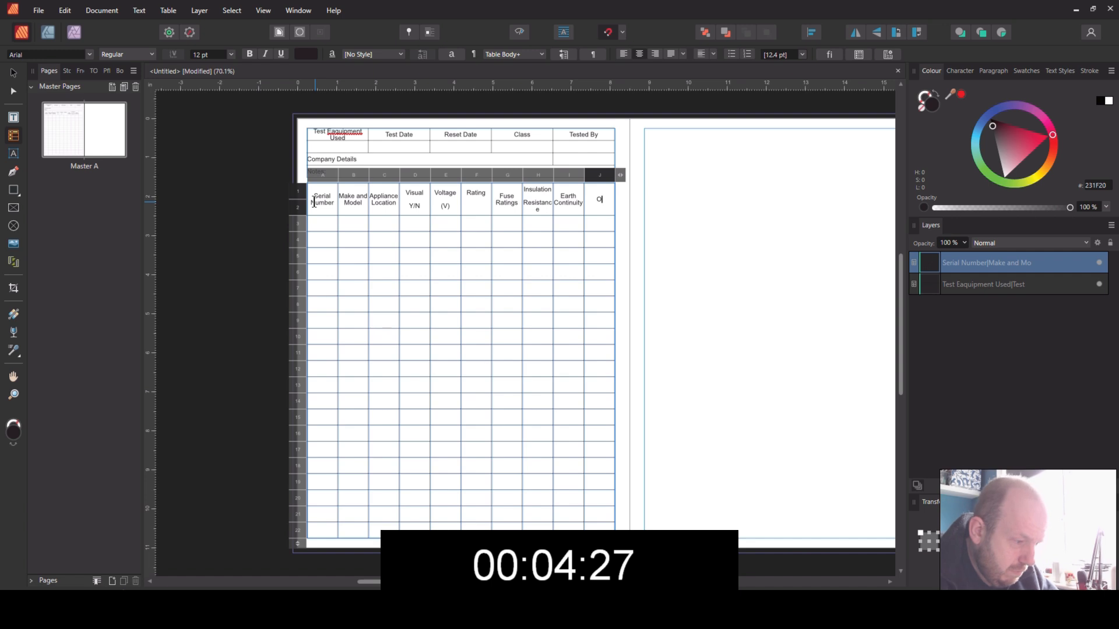
{"action": "type", "text": "verall"}
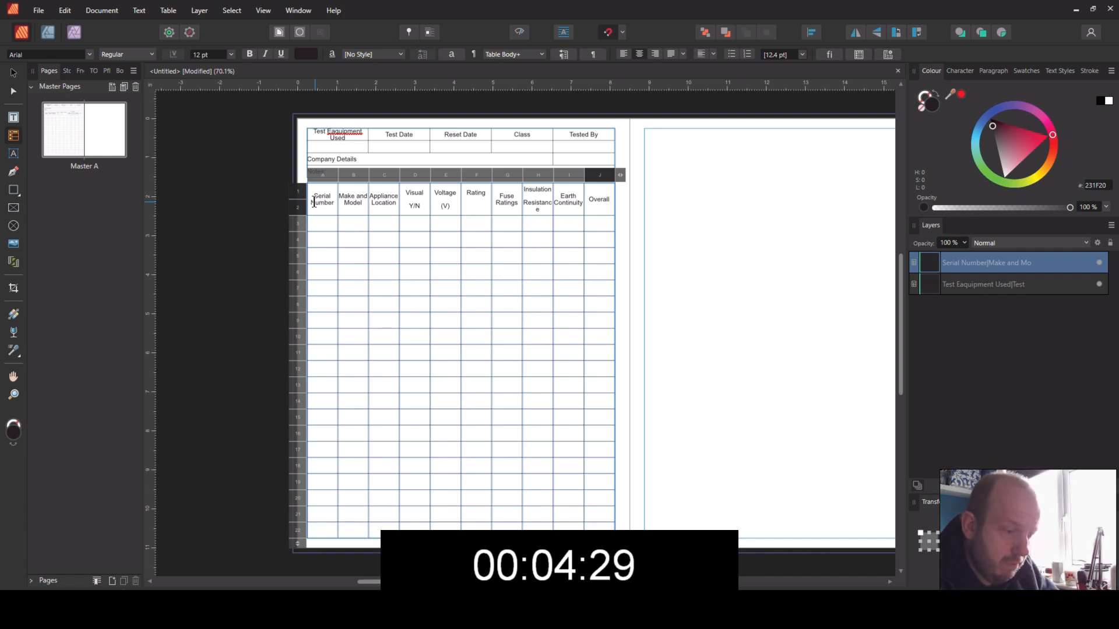
{"action": "type", "text": " Statue"}
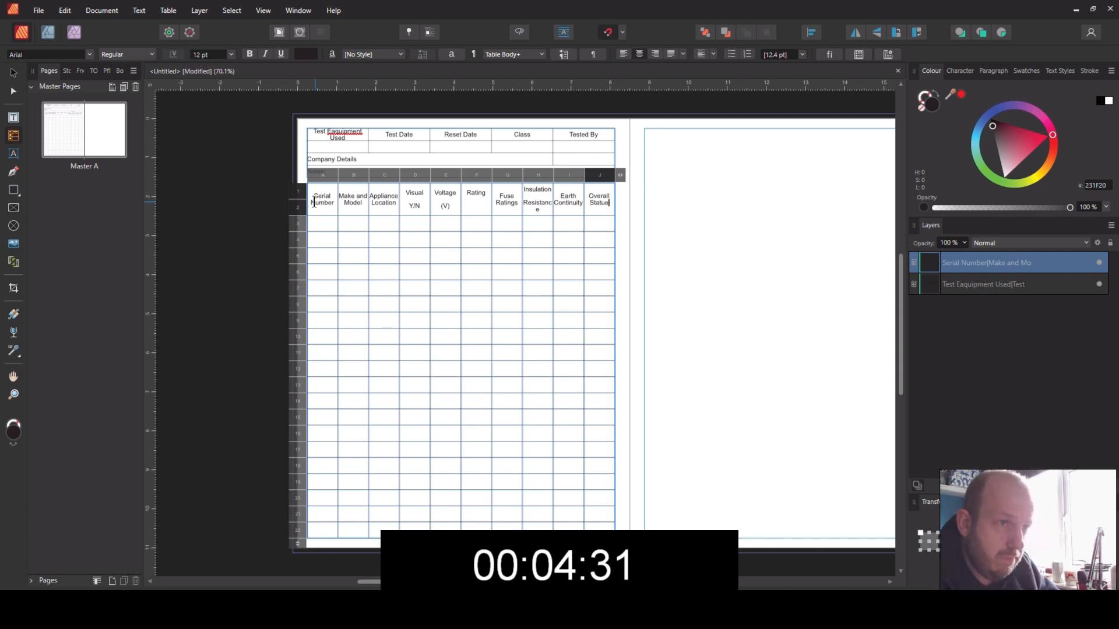
{"action": "key", "text": "BackSpace"}
{"action": "type", "text": "s"}
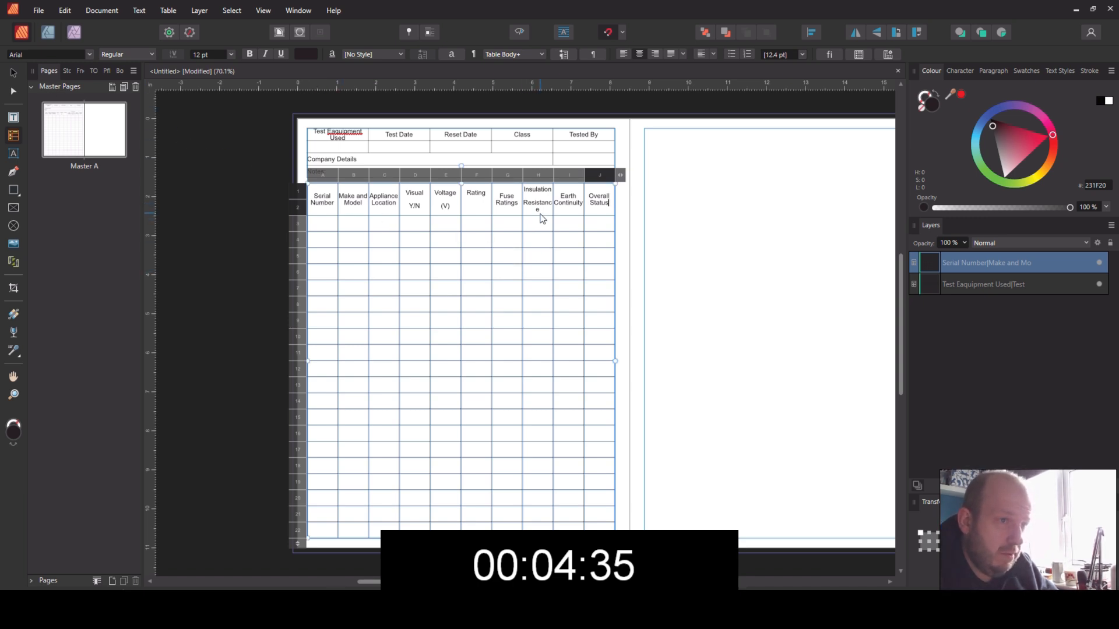
Step: Set the font size of the lower table's heading row to 10 pt and deselect the table
{"action": "left_click", "coordinate": [295, 194]}
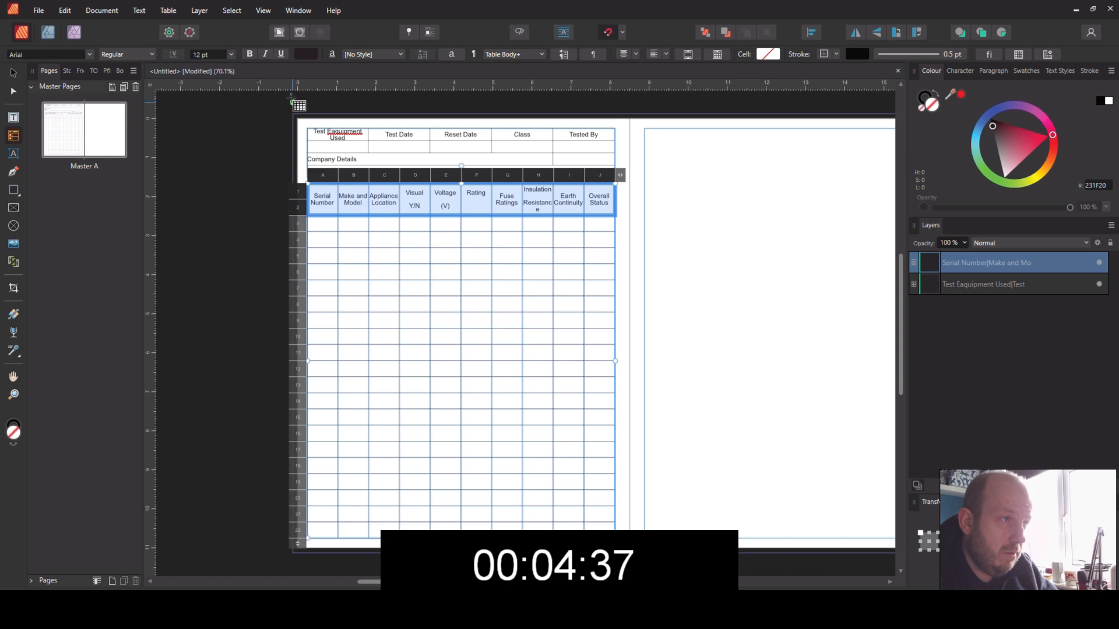
{"action": "left_click", "coordinate": [228, 54]}
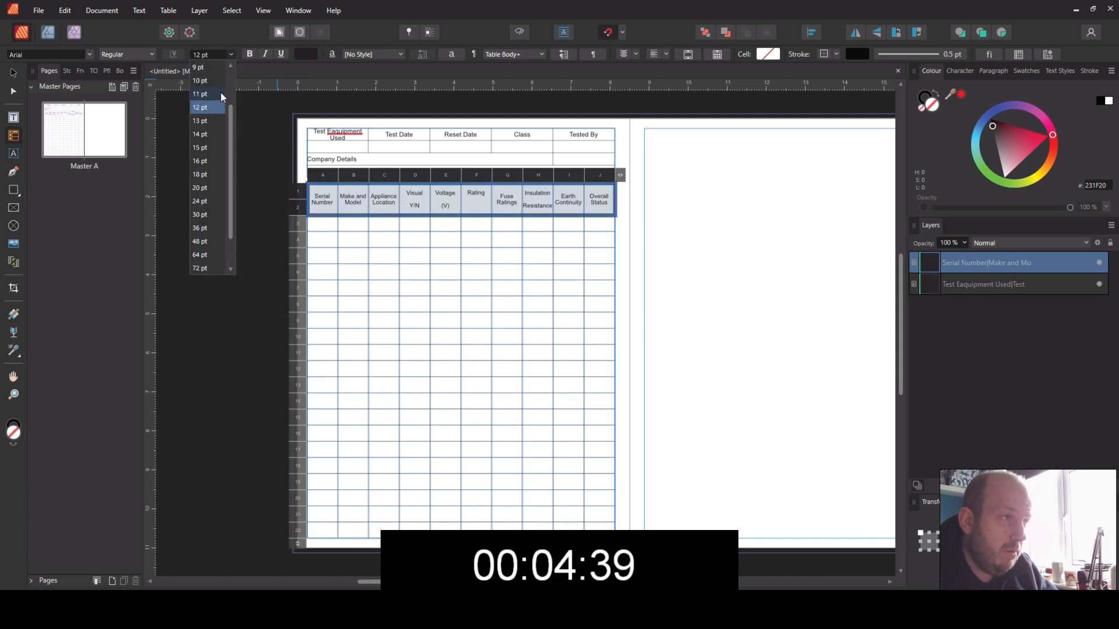
{"action": "left_click", "coordinate": [205, 80]}
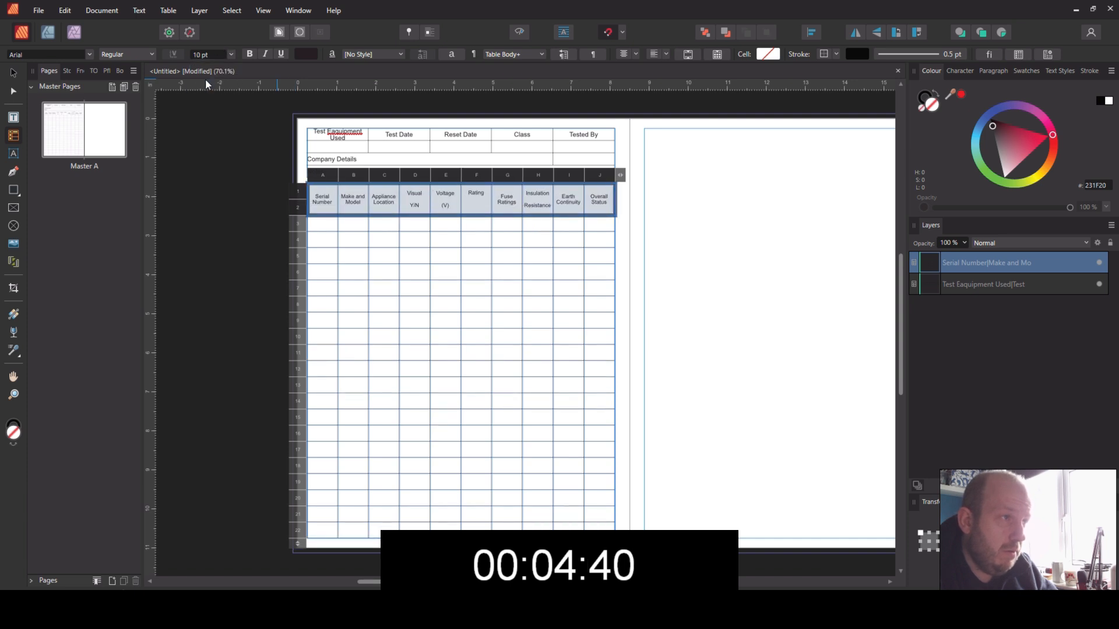
{"action": "key", "text": "v"}
{"action": "left_click", "coordinate": [697, 274]}
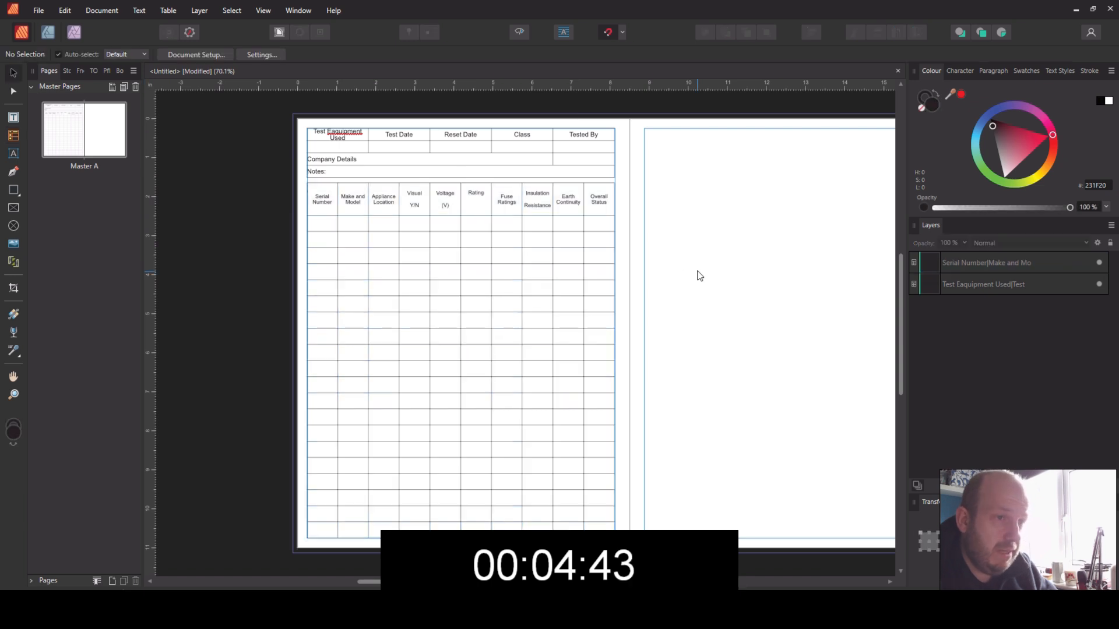
Step: Correct the spelling of the upper table's first heading to "Test Equipment Used"
{"action": "double_click", "coordinate": [335, 135]}
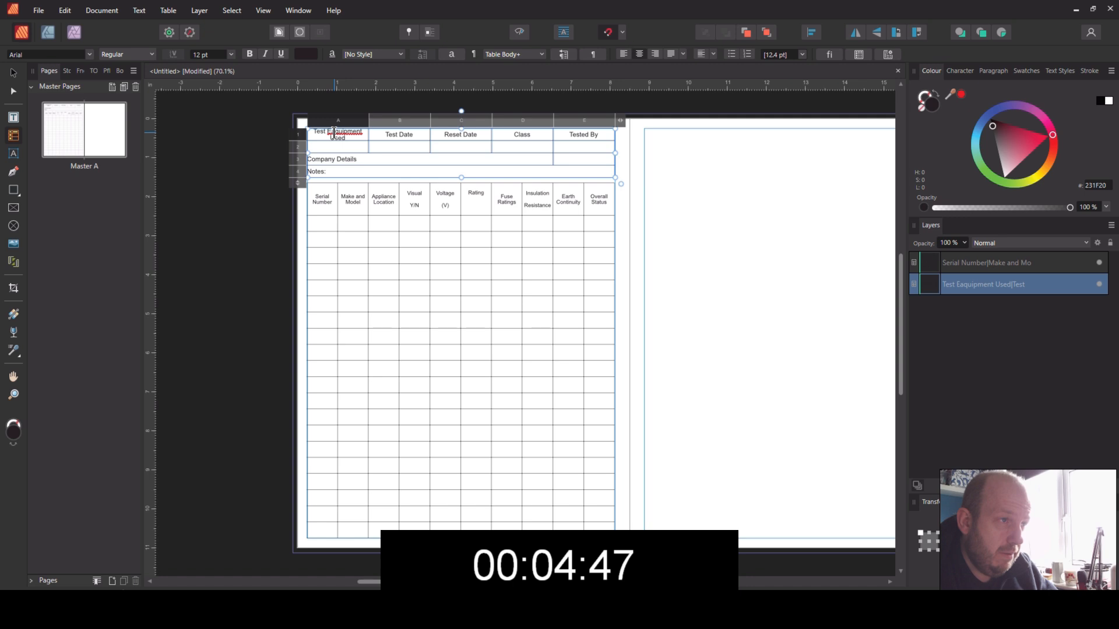
{"action": "key", "text": "BackSpace"}
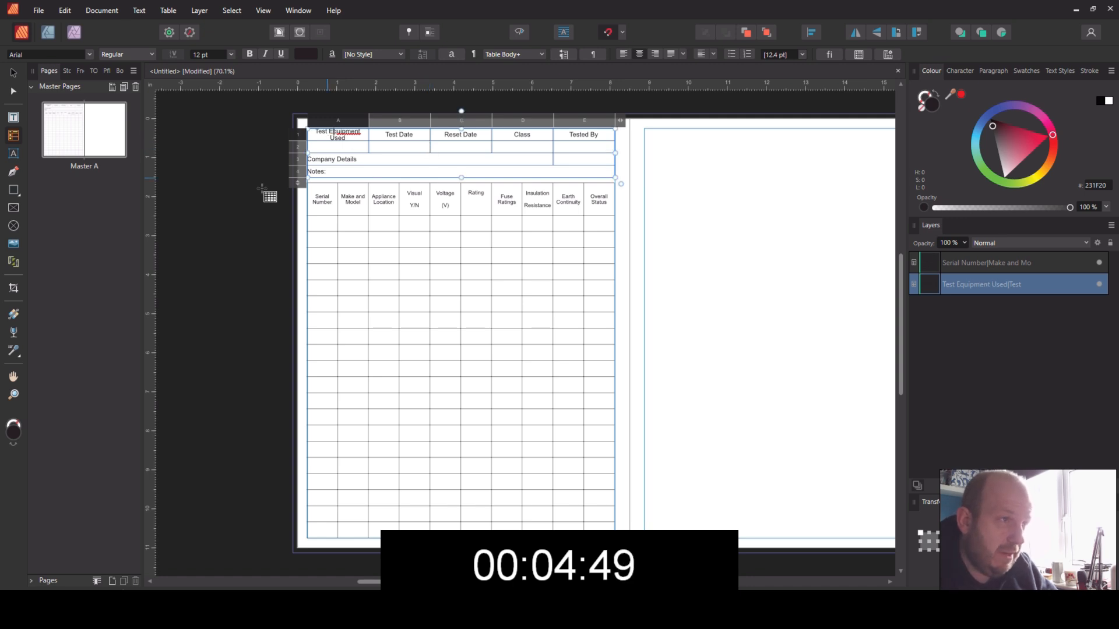
Step: Set the font size of the upper table's heading row to 10 pt
{"action": "left_click", "coordinate": [297, 134]}
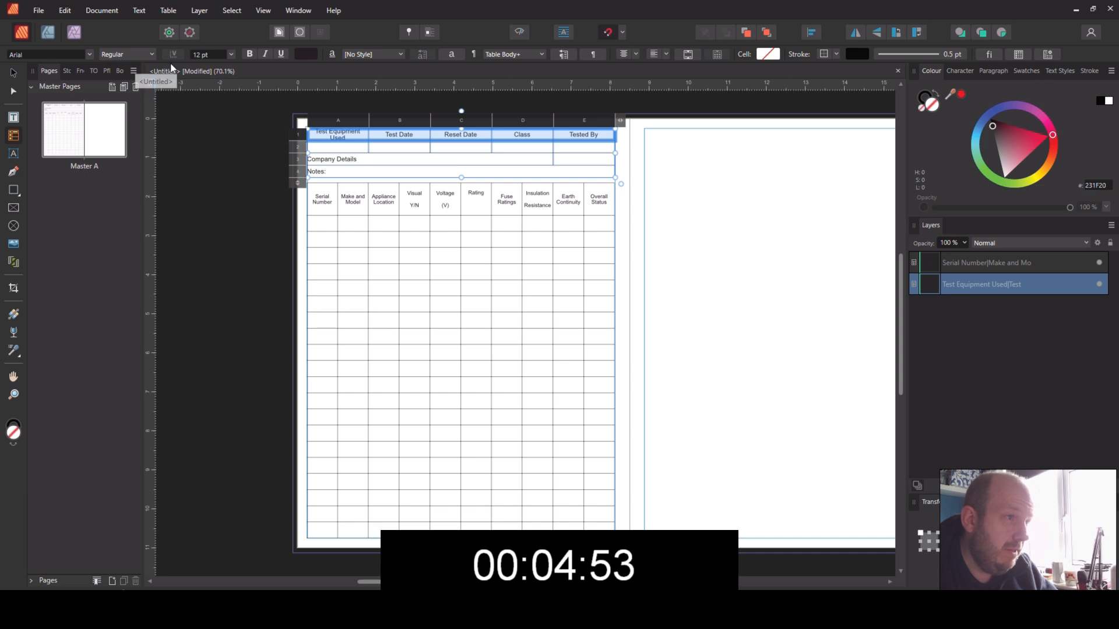
{"action": "left_click", "coordinate": [229, 54]}
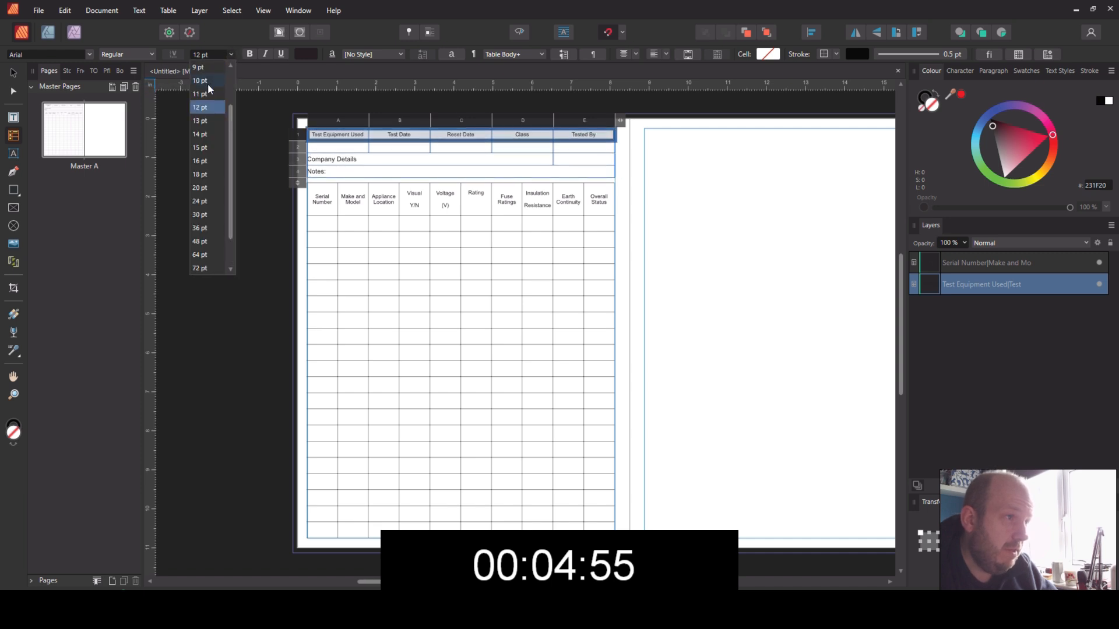
{"action": "left_click", "coordinate": [204, 85]}
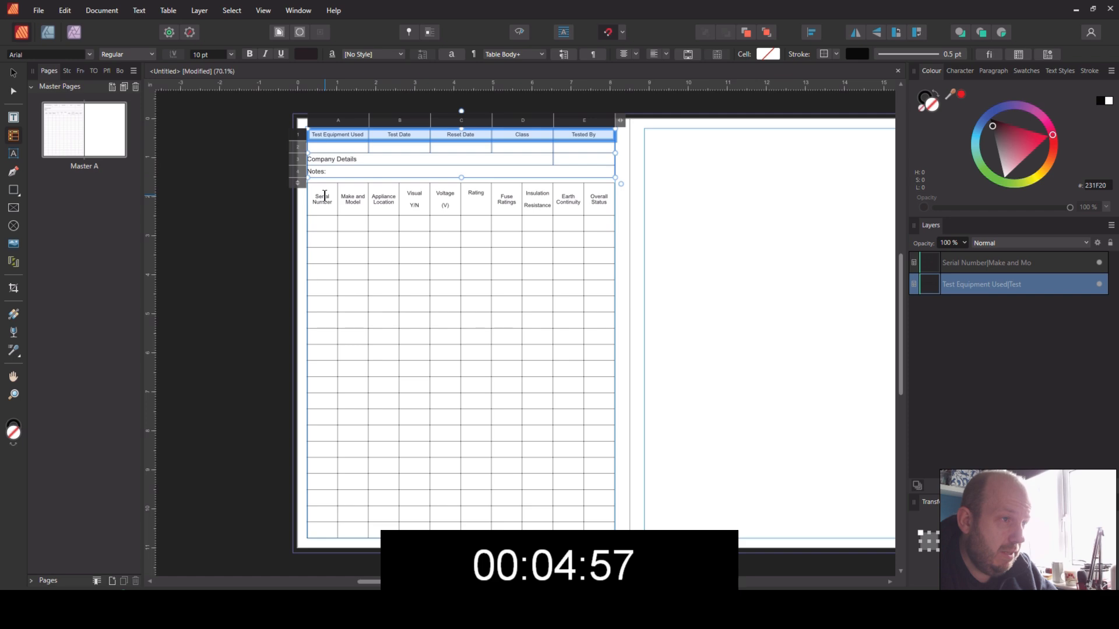
Step: Widen the lower table's Serial Number, Make and Model and Appliance Location columns, and narrow the Visual, Voltage, Rating and Fuse Ratings columns
{"action": "left_click", "coordinate": [362, 197]}
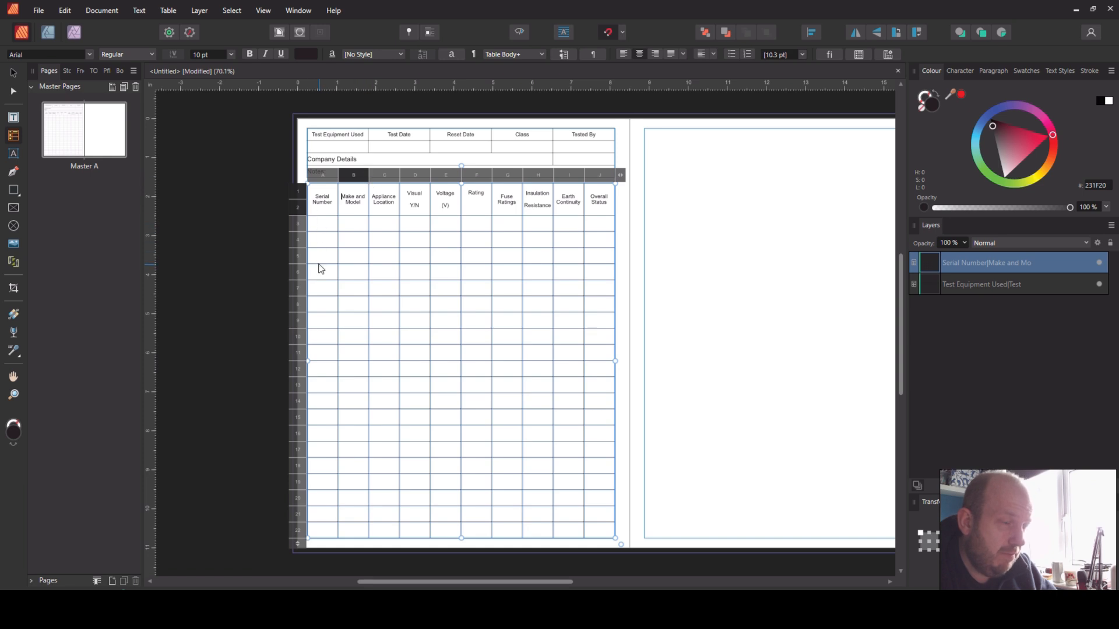
{"action": "left_click", "coordinate": [336, 175]}
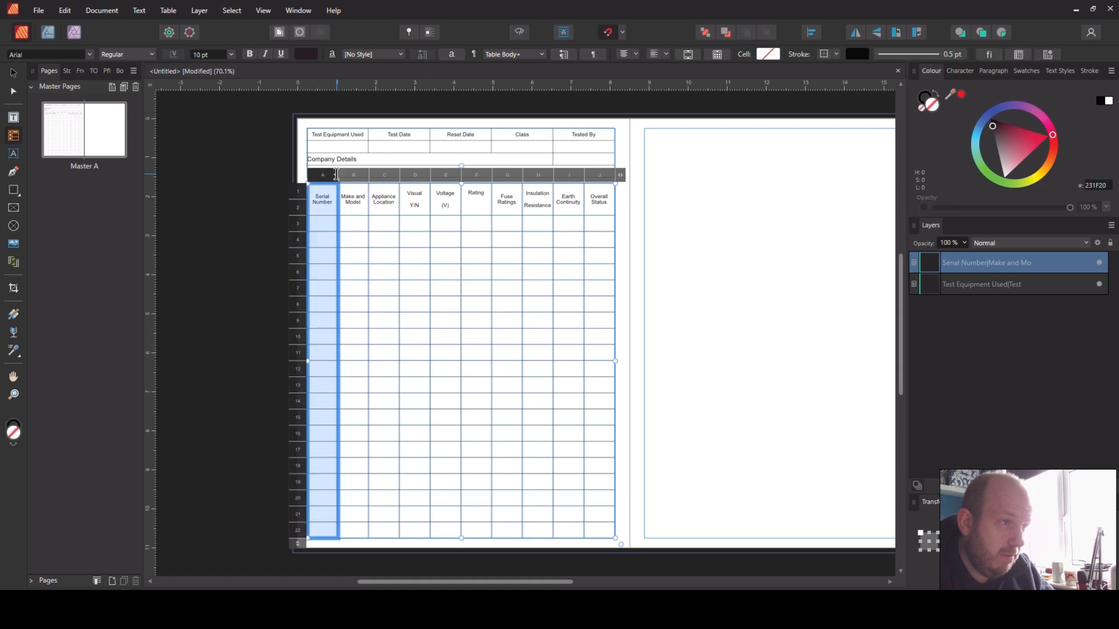
{"action": "left_click_drag", "start_coordinate": [344, 172], "coordinate": [357, 172]}
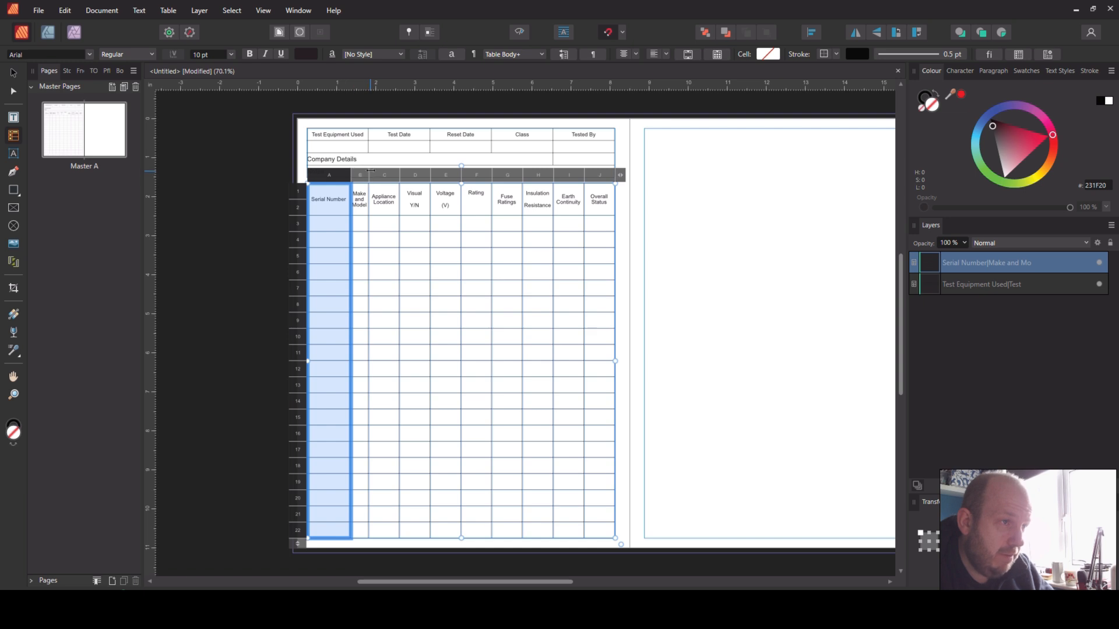
{"action": "left_click_drag", "start_coordinate": [377, 170], "coordinate": [421, 172]}
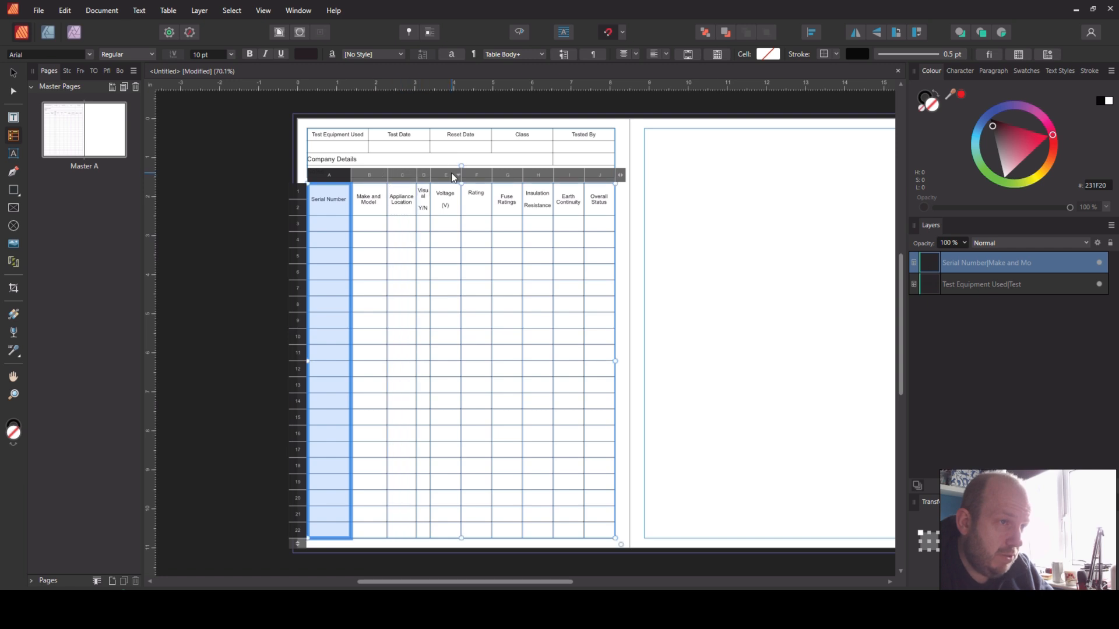
{"action": "left_click_drag", "start_coordinate": [472, 172], "coordinate": [474, 174]}
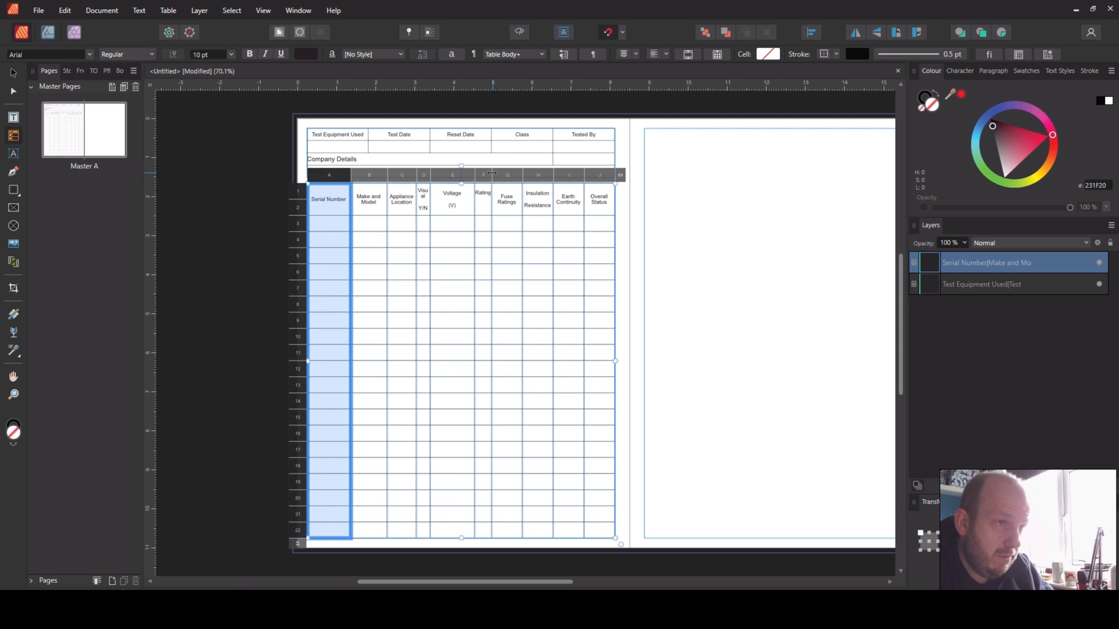
{"action": "left_click_drag", "start_coordinate": [501, 171], "coordinate": [441, 176]}
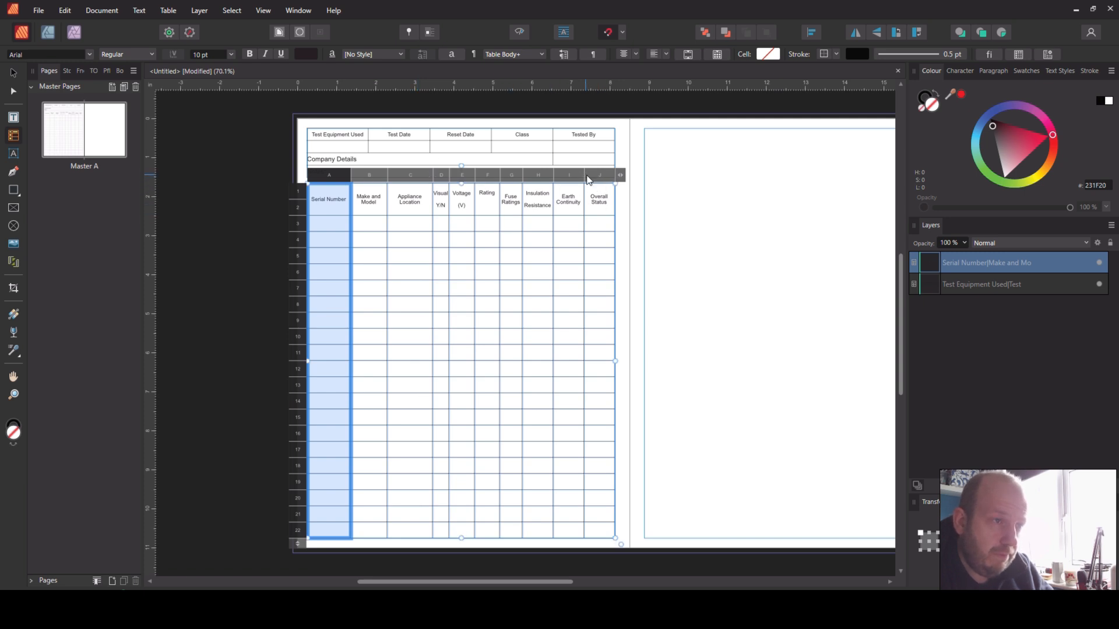
{"action": "left_click", "coordinate": [13, 72]}
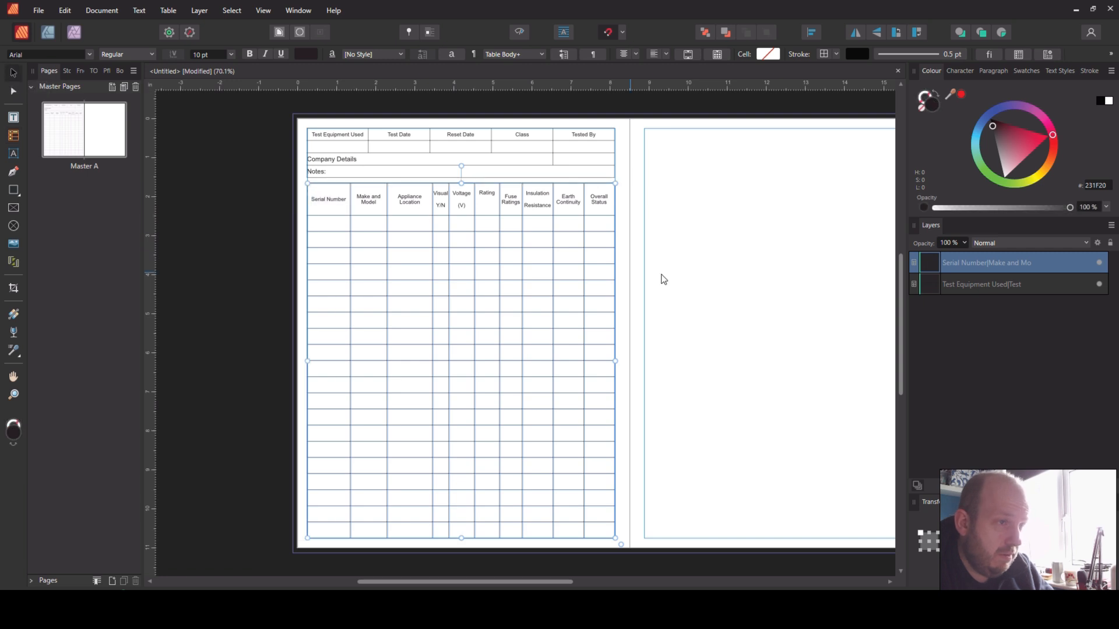
{"action": "left_click", "coordinate": [704, 285]}
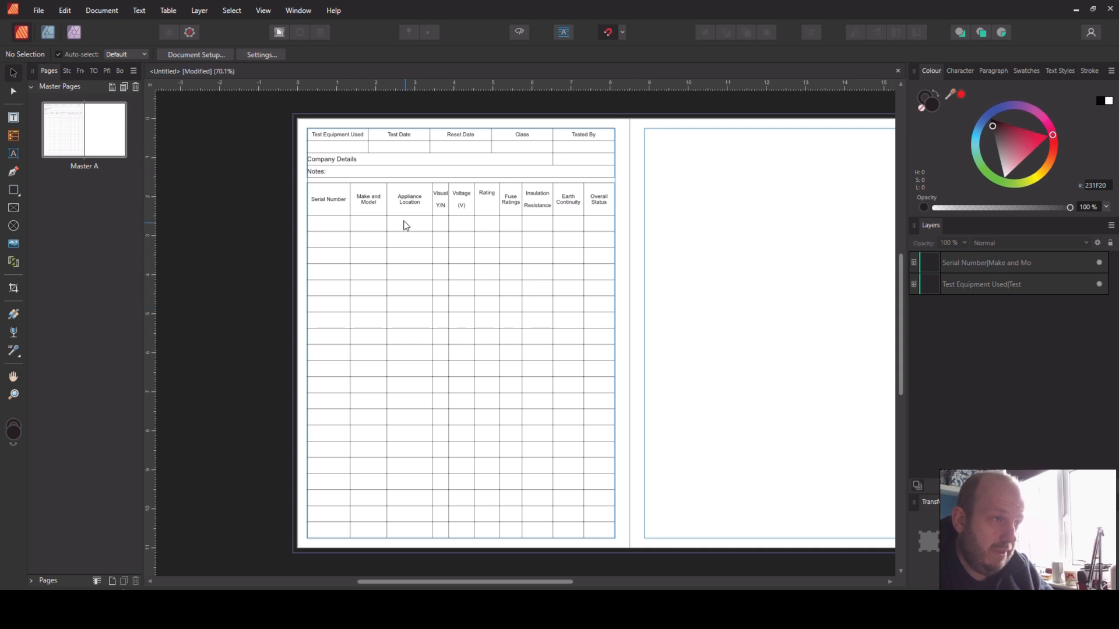
Step: Fill the upper table's heading row with the mid-grey swatch (939598)
{"action": "left_click", "coordinate": [360, 138]}
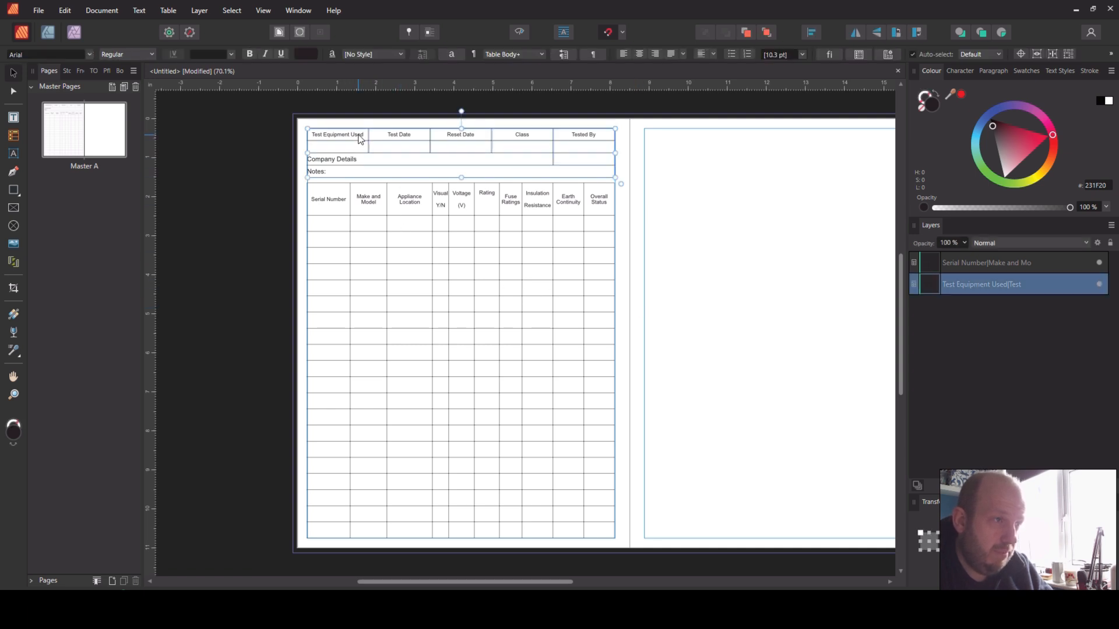
{"action": "double_click", "coordinate": [360, 138]}
{"action": "left_click", "coordinate": [294, 134]}
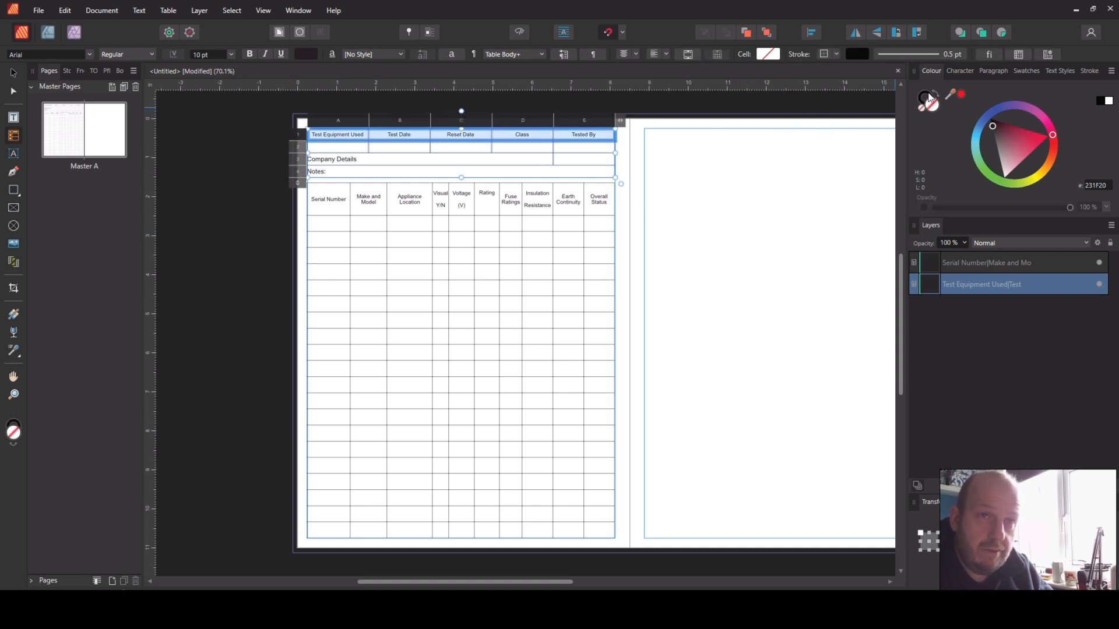
{"action": "left_click", "coordinate": [1018, 54]}
{"action": "left_click", "coordinate": [839, 232]}
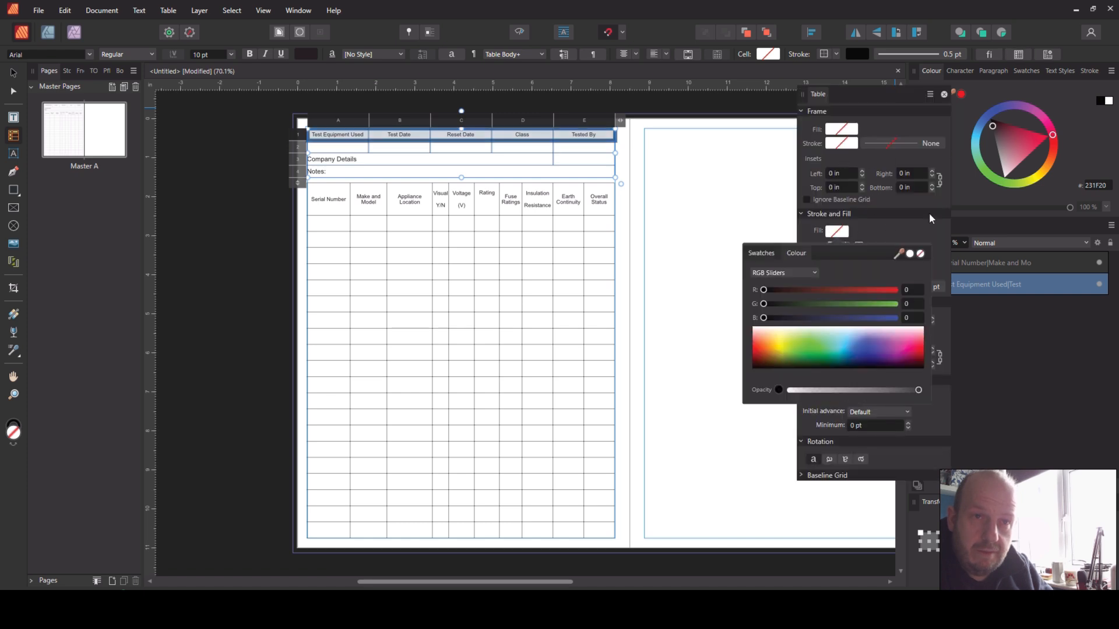
{"action": "left_click", "coordinate": [1018, 156]}
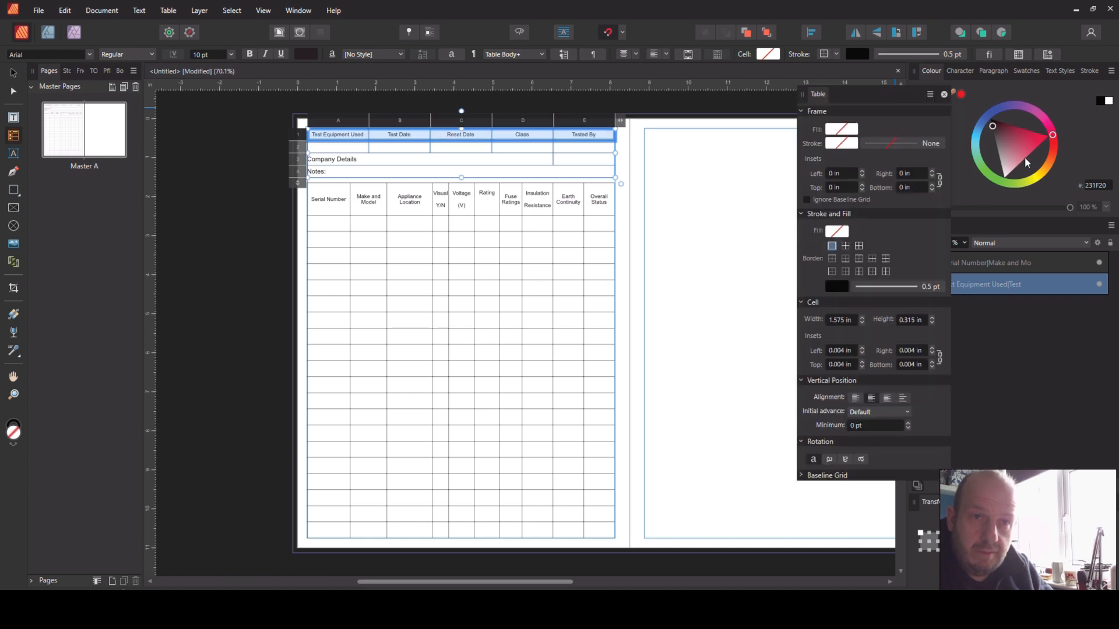
{"action": "left_click", "coordinate": [837, 234]}
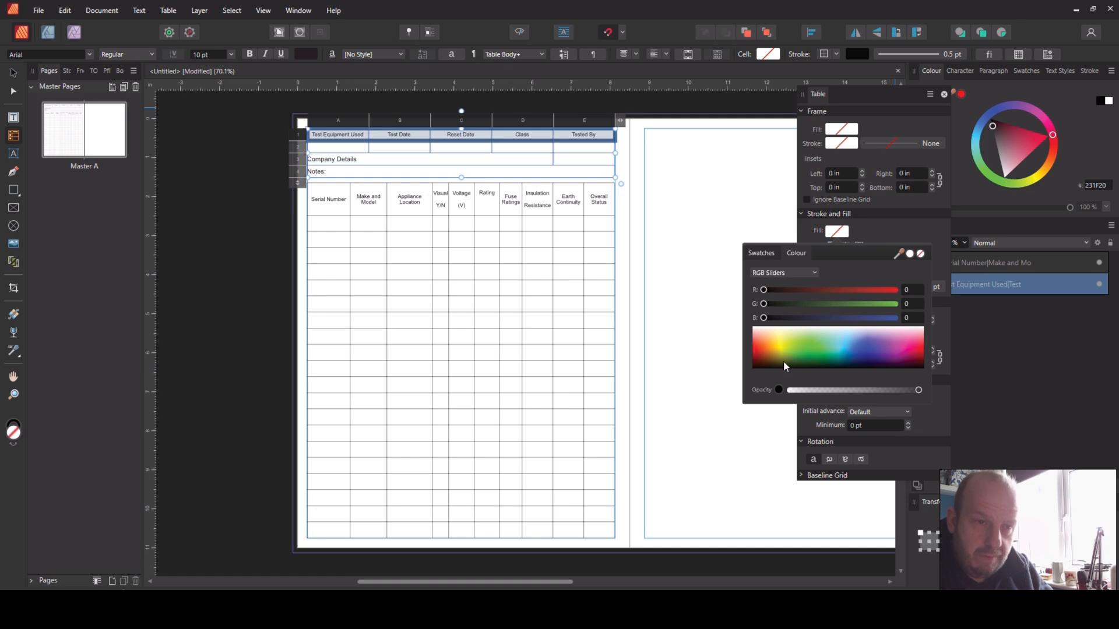
{"action": "left_click", "coordinate": [766, 361]}
{"action": "left_click_drag", "start_coordinate": [764, 361], "coordinate": [809, 362]}
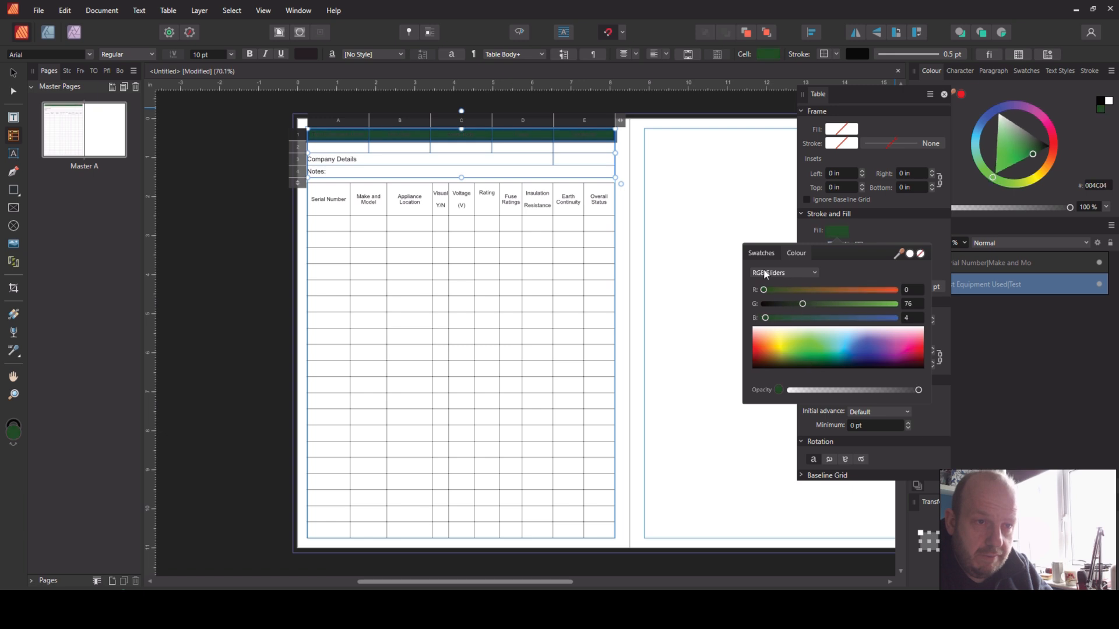
{"action": "left_click", "coordinate": [758, 253]}
{"action": "left_click", "coordinate": [912, 287]}
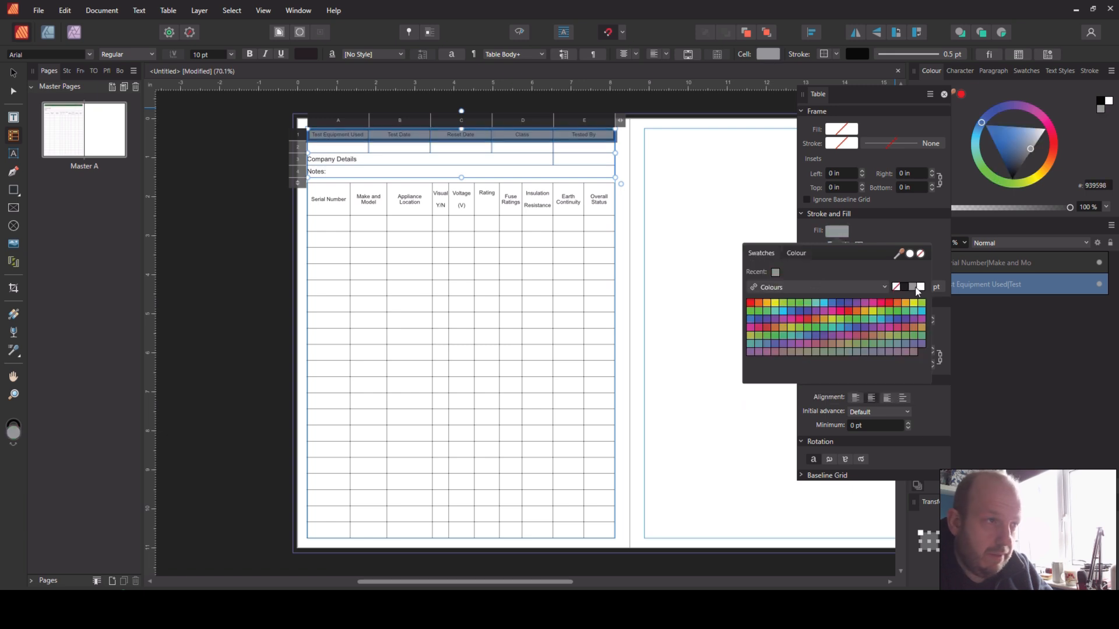
Step: Fill the lower table's heading rows 1 and 2 with the same grey swatch and close the table settings
{"action": "left_click", "coordinate": [314, 207]}
{"action": "left_click", "coordinate": [296, 198]}
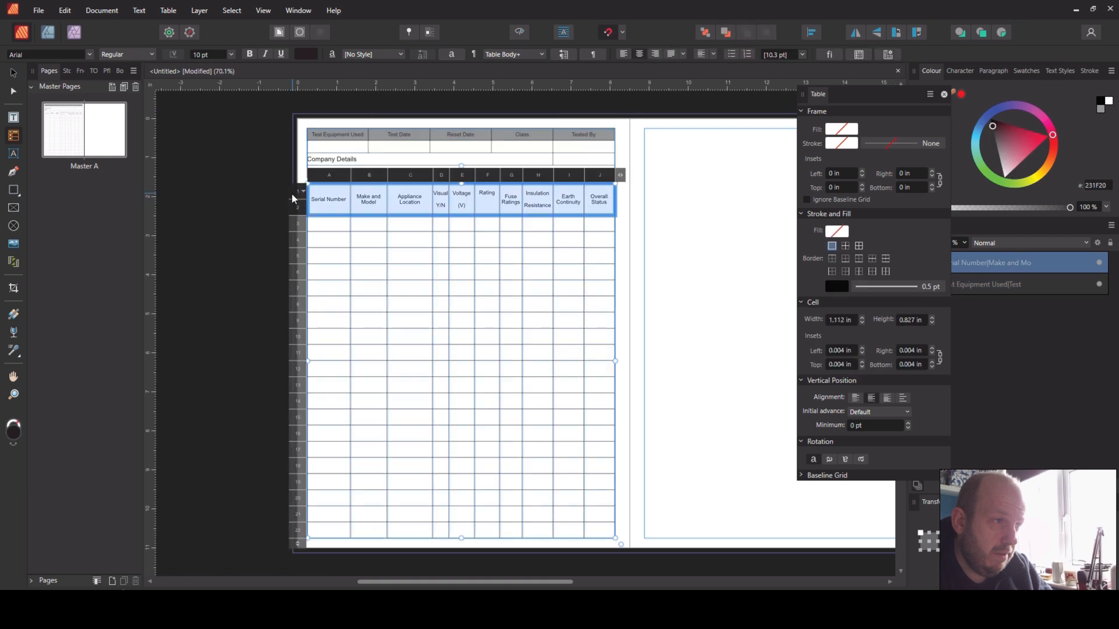
{"action": "left_click", "coordinate": [832, 285]}
{"action": "left_click", "coordinate": [832, 285]}
{"action": "left_click", "coordinate": [834, 233]}
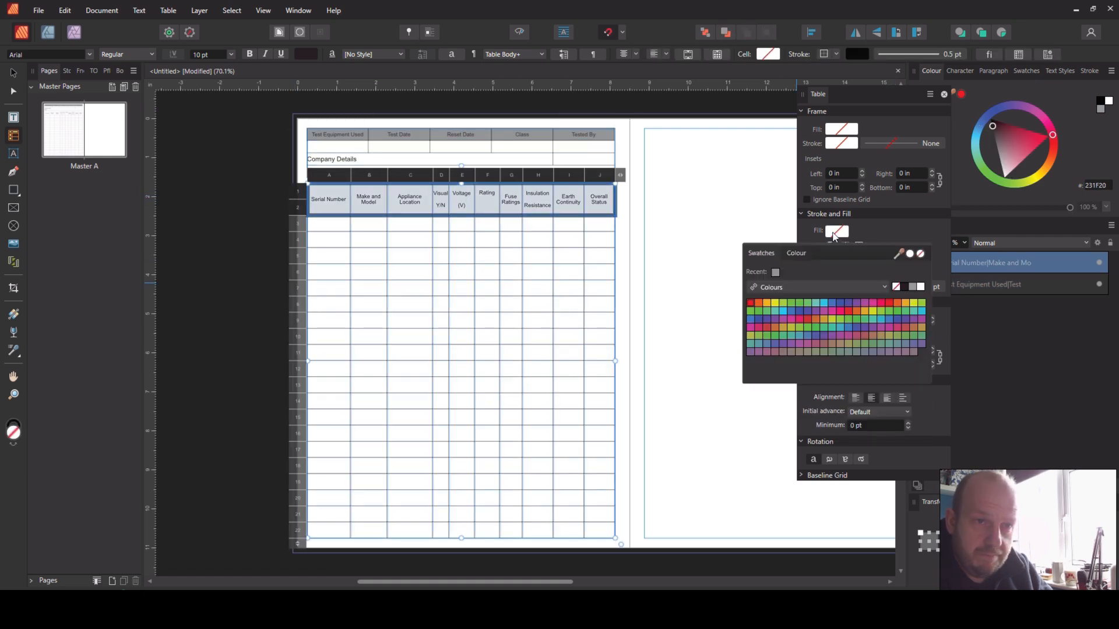
{"action": "left_click", "coordinate": [912, 290]}
{"action": "left_click", "coordinate": [703, 319]}
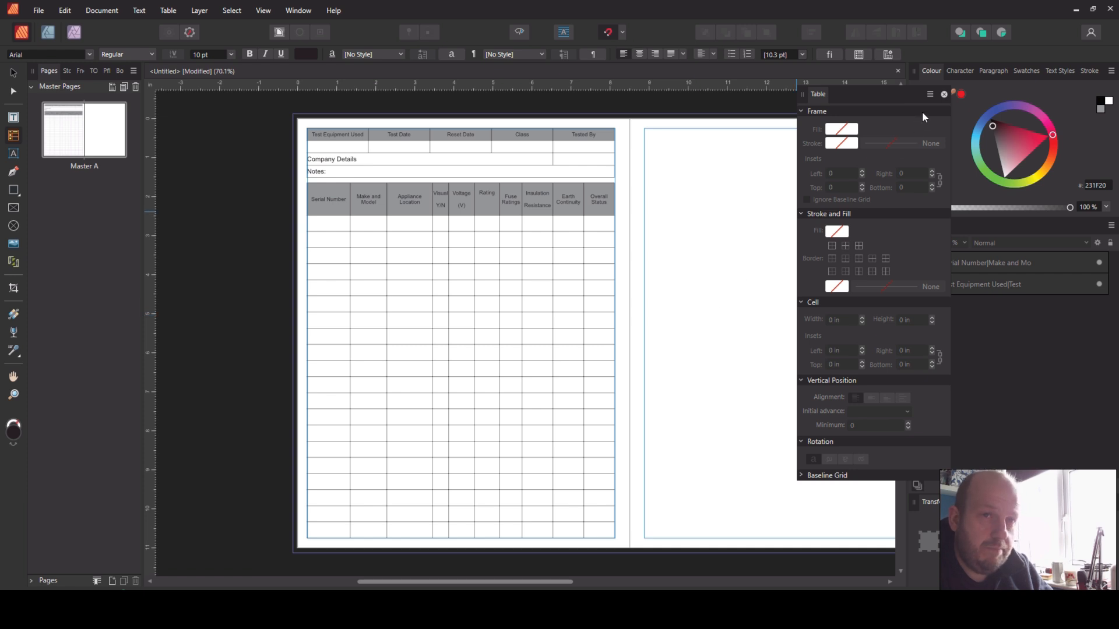
{"action": "left_click", "coordinate": [944, 95]}
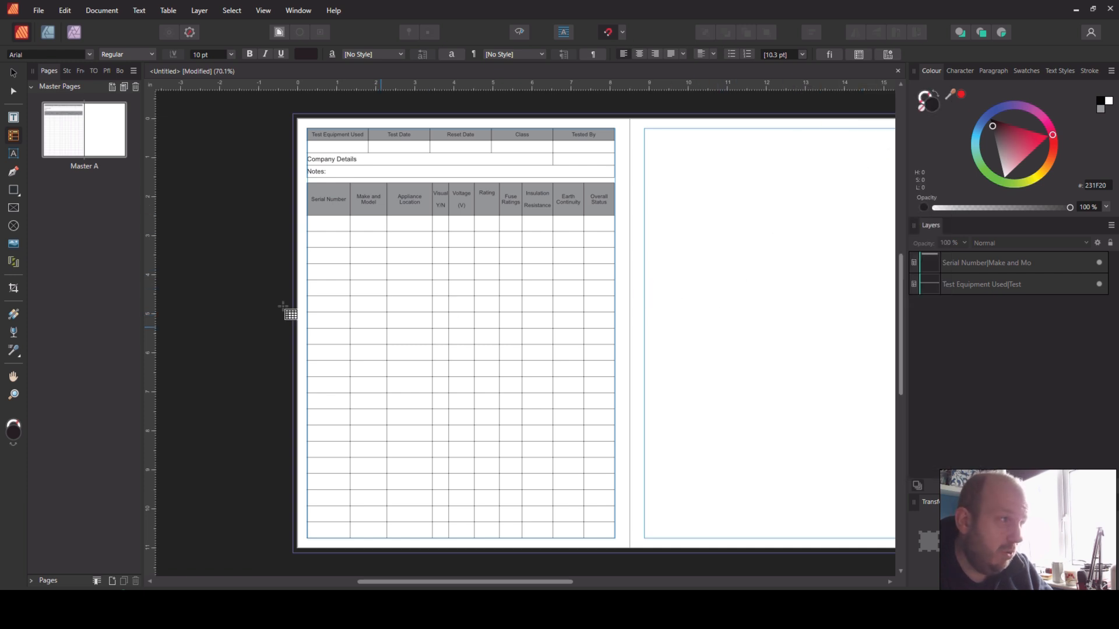
Step: Rotate the lower table 90° counter-clockwise and fit it directly beneath the upper table, within the left page's margins
{"action": "left_click", "coordinate": [14, 72]}
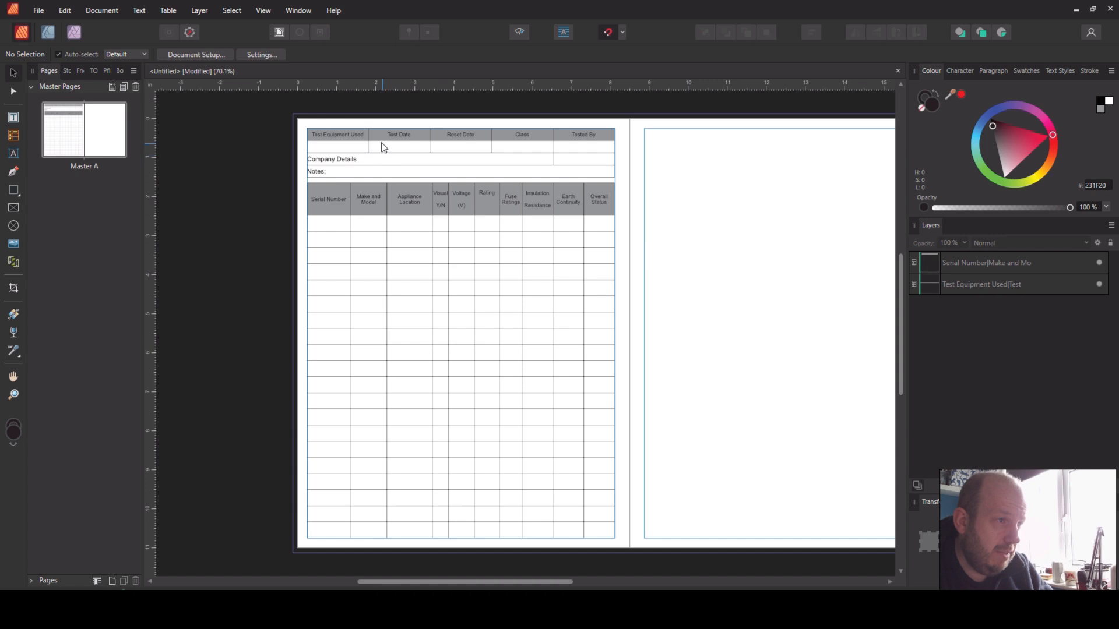
{"action": "left_click", "coordinate": [429, 300]}
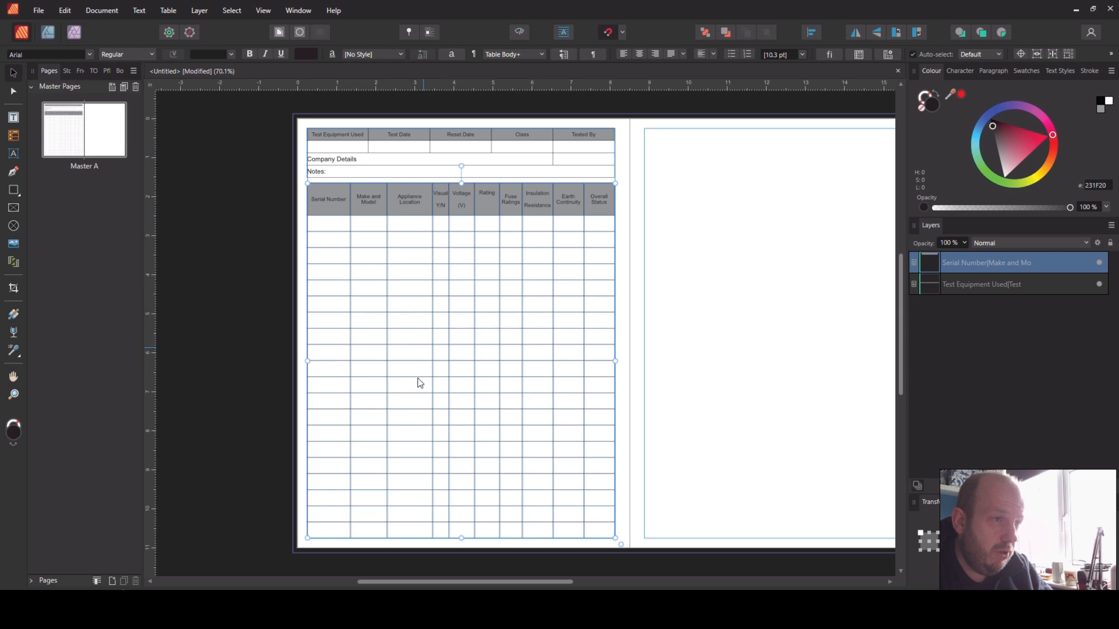
{"action": "left_click_drag", "start_coordinate": [458, 166], "coordinate": [266, 361]}
{"action": "left_click_drag", "start_coordinate": [412, 379], "coordinate": [436, 399]}
{"action": "left_click_drag", "start_coordinate": [485, 229], "coordinate": [482, 178]}
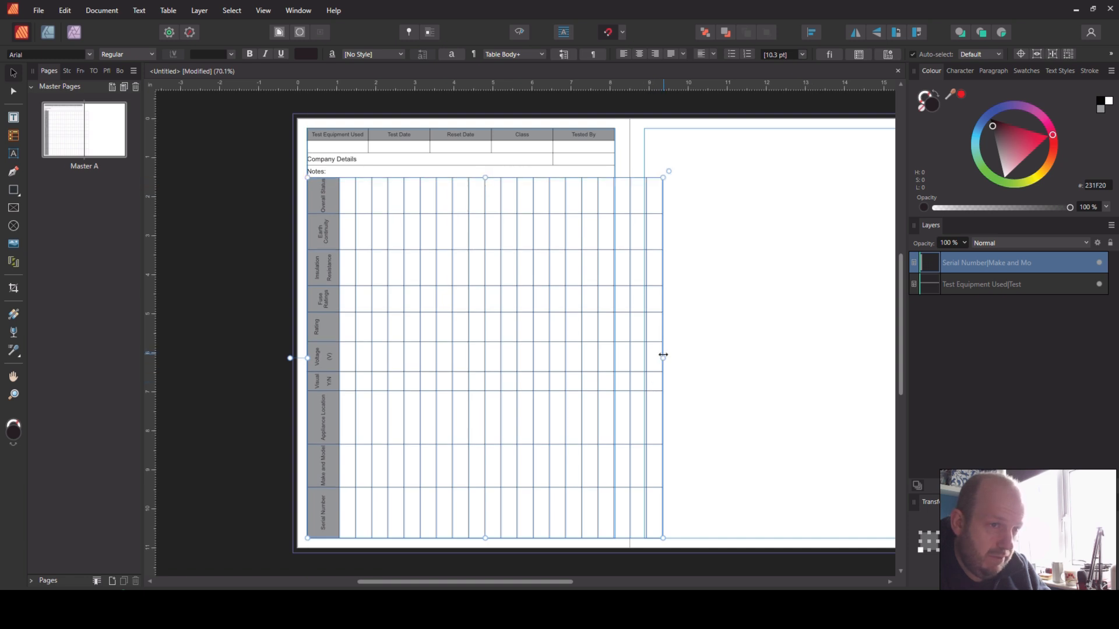
{"action": "left_click_drag", "start_coordinate": [663, 357], "coordinate": [616, 347]}
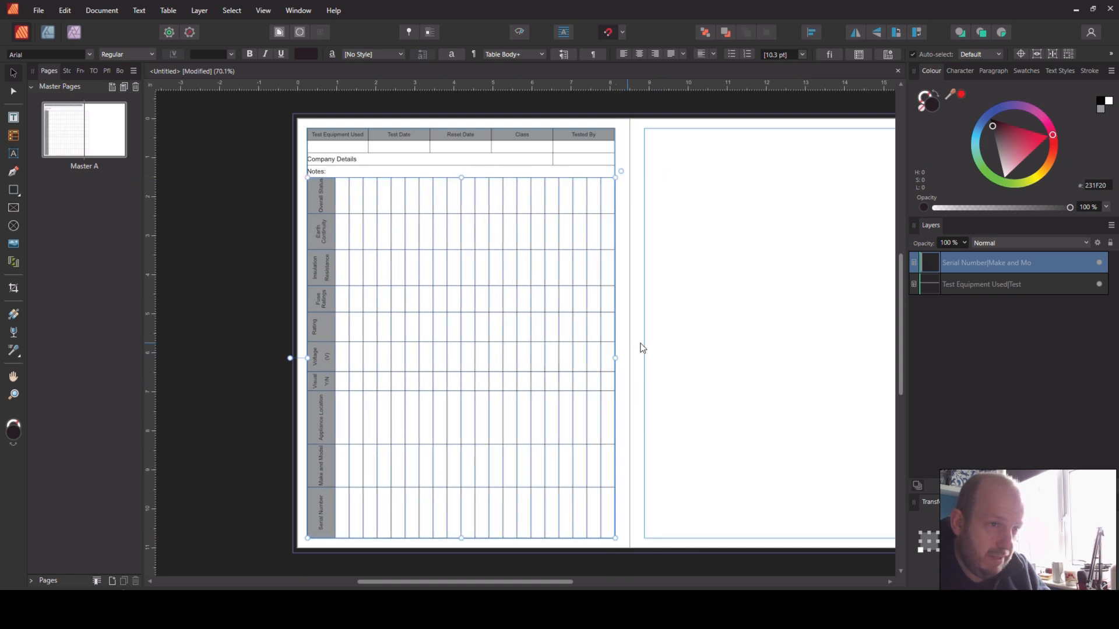
{"action": "left_click", "coordinate": [693, 359]}
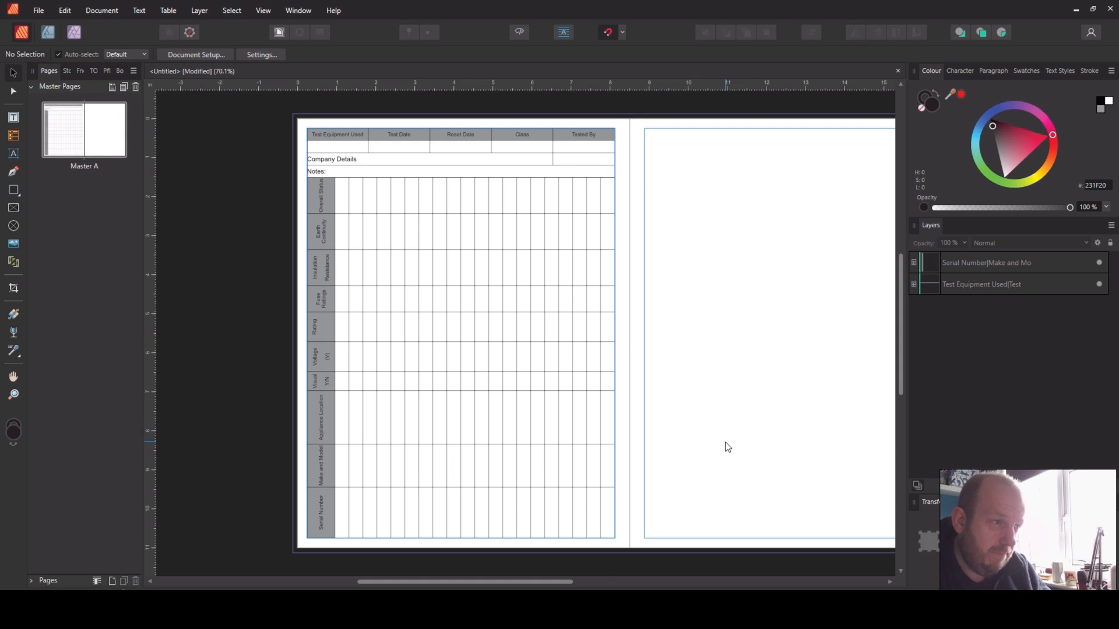